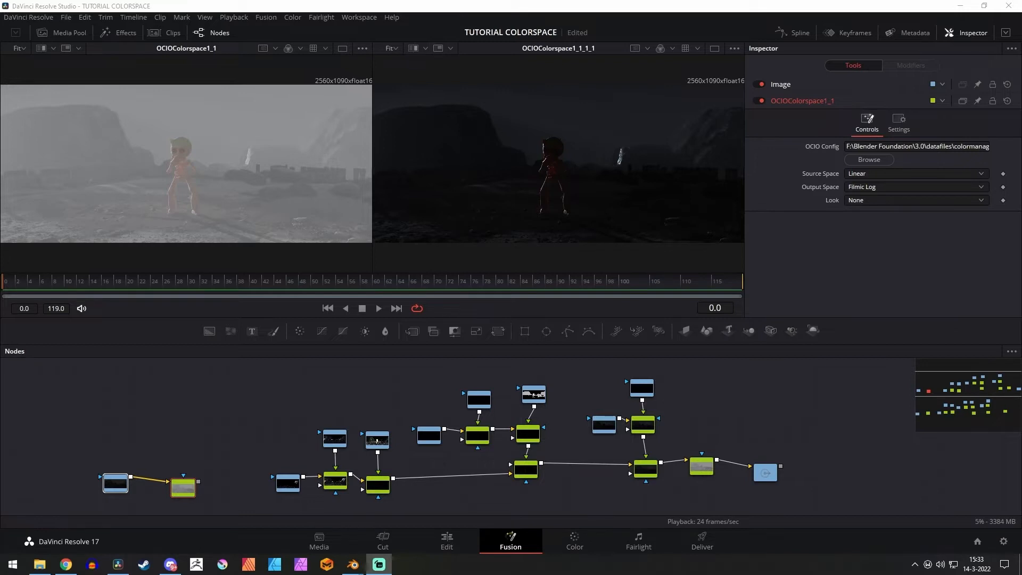
- Save the Fusion project and switch to the Skully in dark place scene in Blender
{"action": "key", "text": "ctrl+s"}
{"action": "mouse_move", "coordinate": [353, 564]}
{"action": "left_click", "coordinate": [322, 519]}
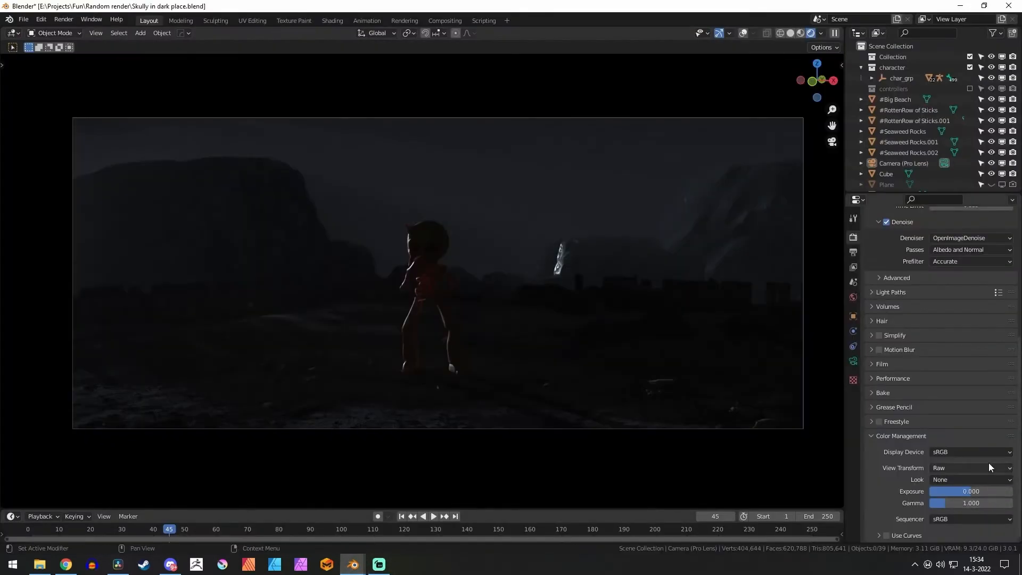
- Compare the rendered scene under the Filmic, Filmic Log, Raw and Standard view transforms in color management
{"action": "left_click", "coordinate": [989, 467]}
{"action": "left_click", "coordinate": [968, 489]}
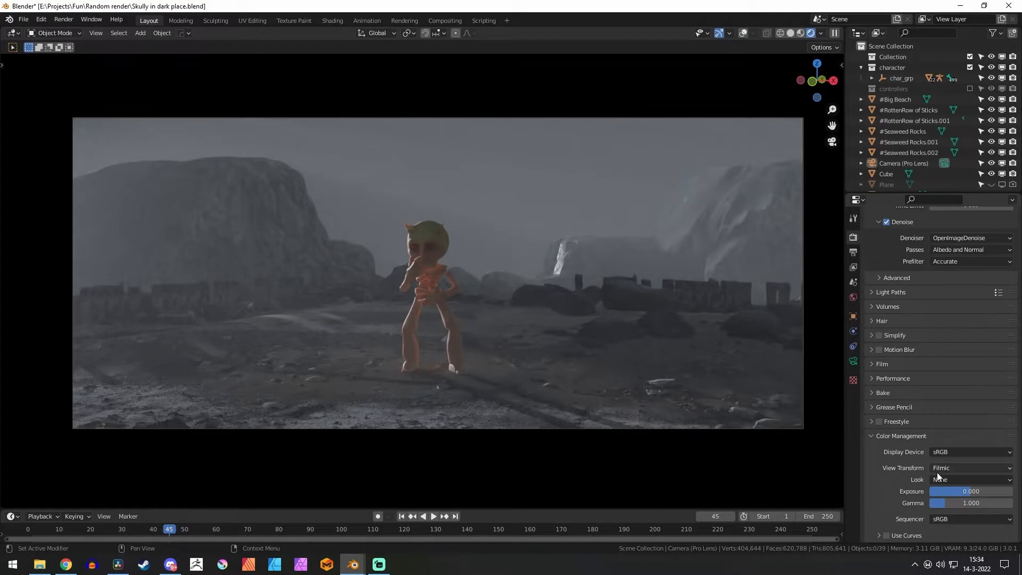
{"action": "left_click", "coordinate": [956, 469]}
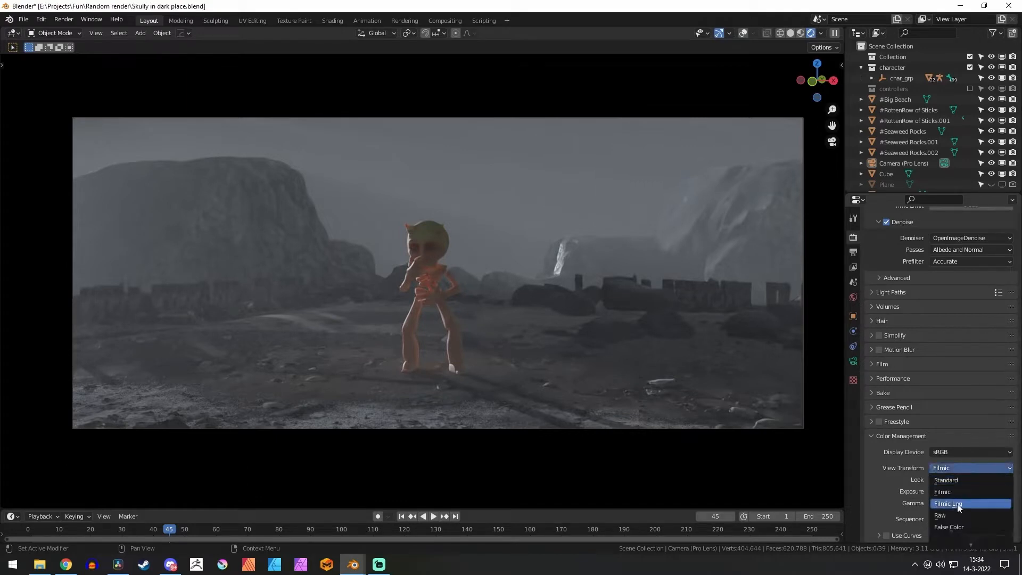
{"action": "left_click", "coordinate": [957, 504]}
{"action": "left_click", "coordinate": [958, 467]}
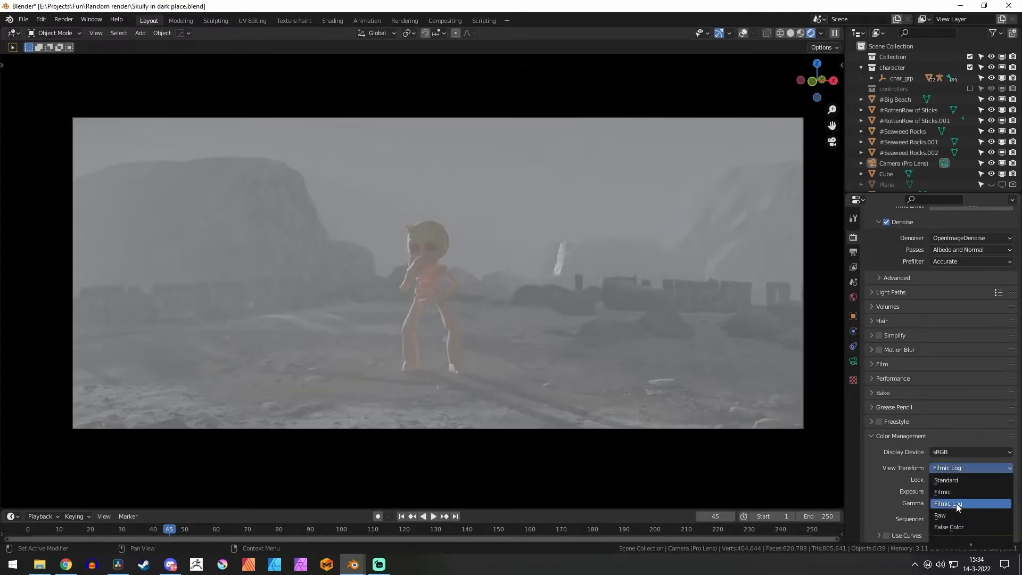
{"action": "left_click", "coordinate": [962, 513]}
{"action": "left_click", "coordinate": [951, 469]}
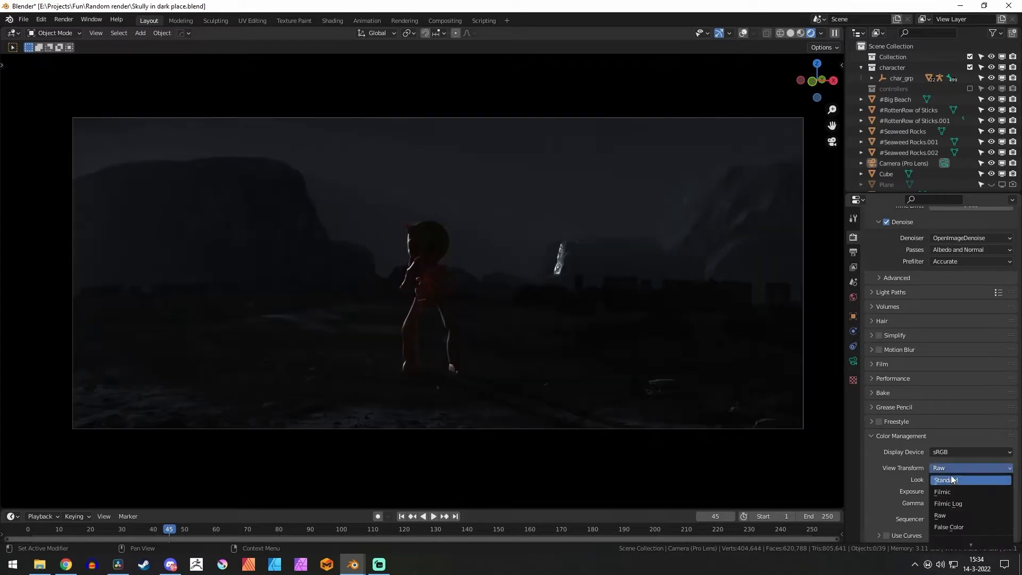
{"action": "left_click", "coordinate": [950, 480]}
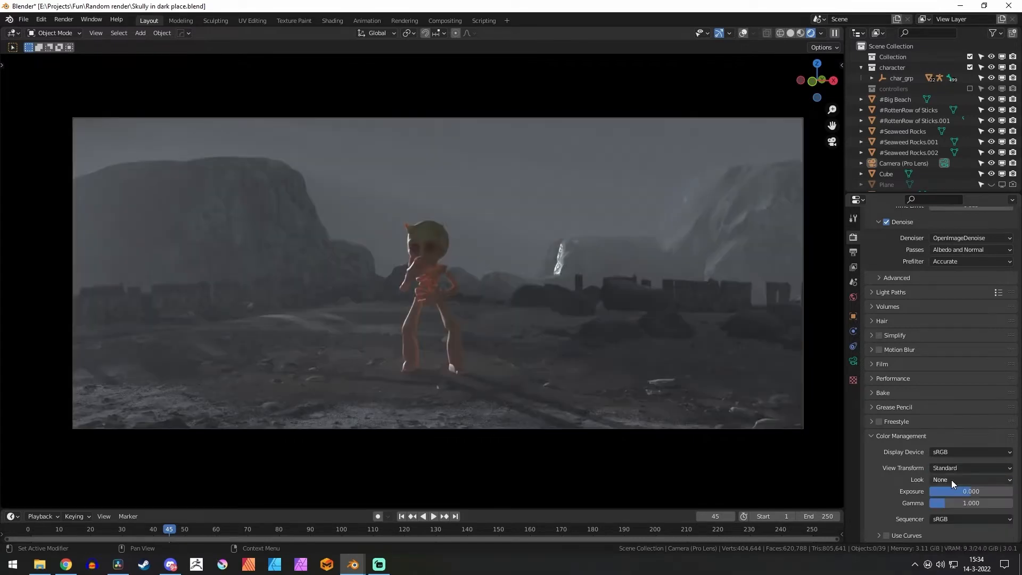
- Switch to DaVinci Resolve and select the render pass loaders and Channel Booleans nodes of the upper tree
{"action": "left_click", "coordinate": [379, 564]}
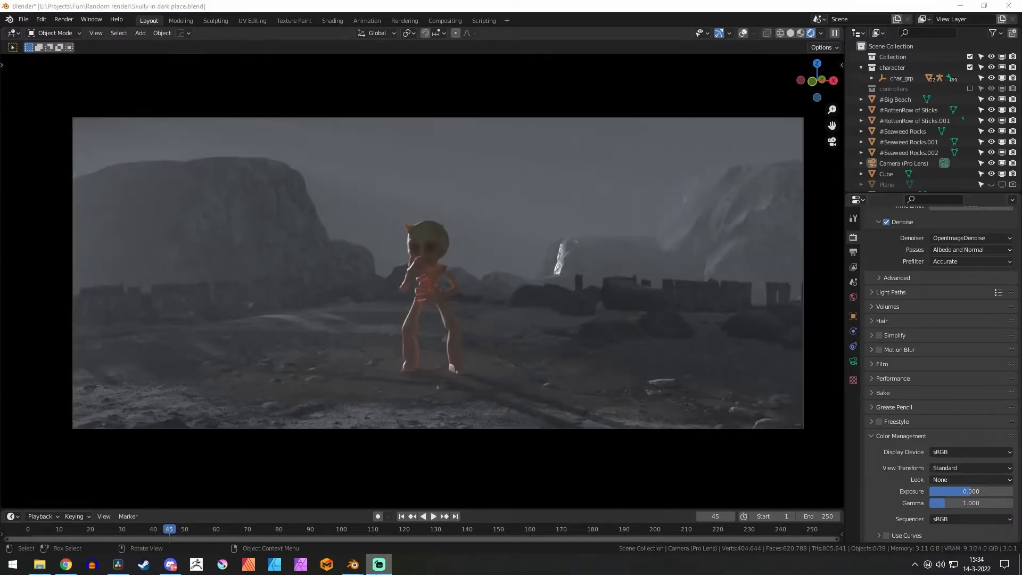
{"action": "left_click", "coordinate": [118, 564]}
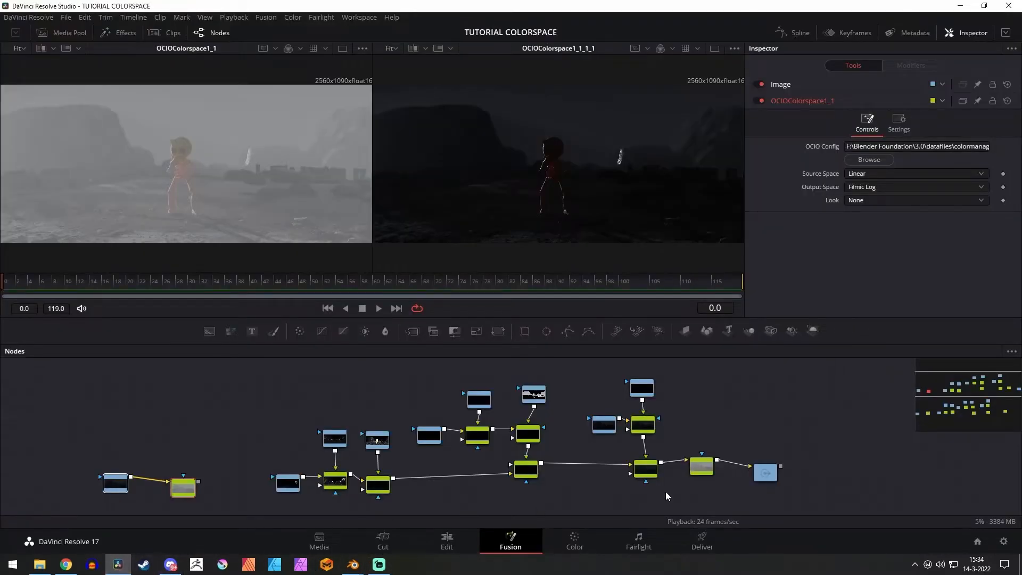
{"action": "left_click_drag", "start_coordinate": [771, 467], "coordinate": [735, 452]}
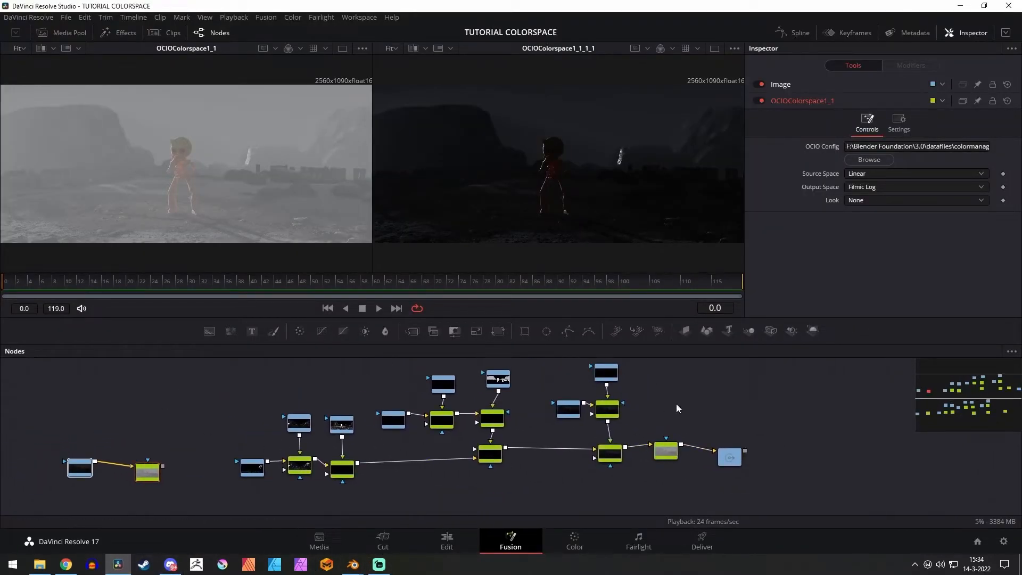
{"action": "left_click_drag", "start_coordinate": [268, 387], "coordinate": [667, 480]}
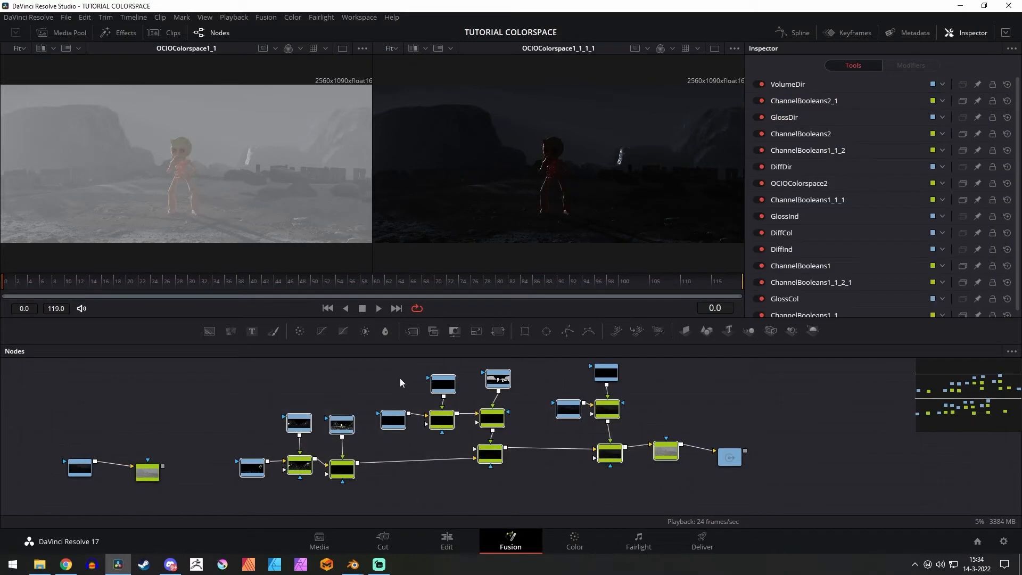
{"action": "left_click_drag", "start_coordinate": [205, 394], "coordinate": [709, 478]}
{"action": "scroll", "coordinate": [360, 452], "scroll_direction": "up", "scroll_amount": 3}
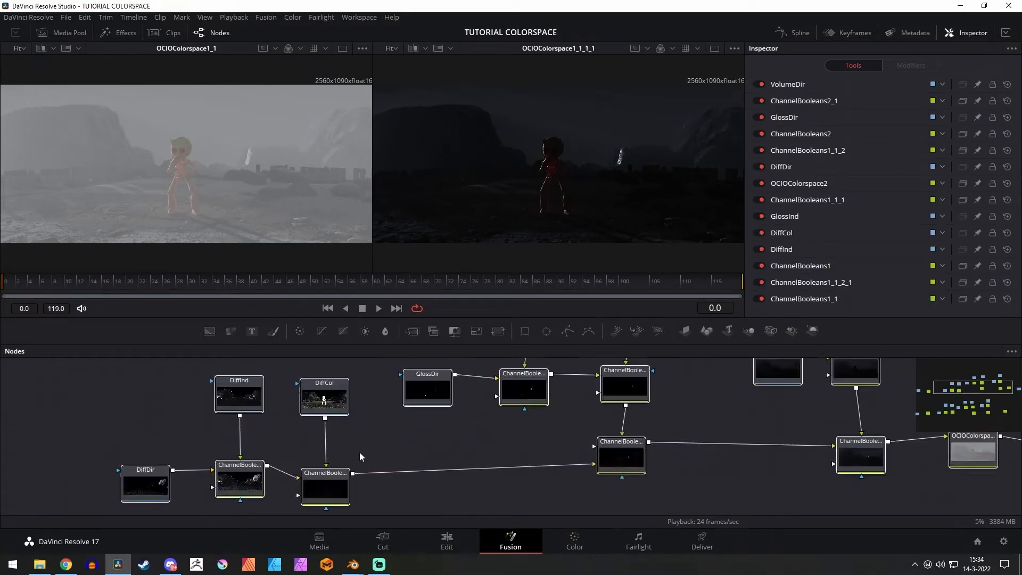
- Examine the DiffDir, DiffInd and DiffCol pass loaders and the separate Image loader in the upper tree
{"action": "left_click_drag", "start_coordinate": [348, 441], "coordinate": [451, 452]}
{"action": "left_click_drag", "start_coordinate": [241, 495], "coordinate": [259, 486]}
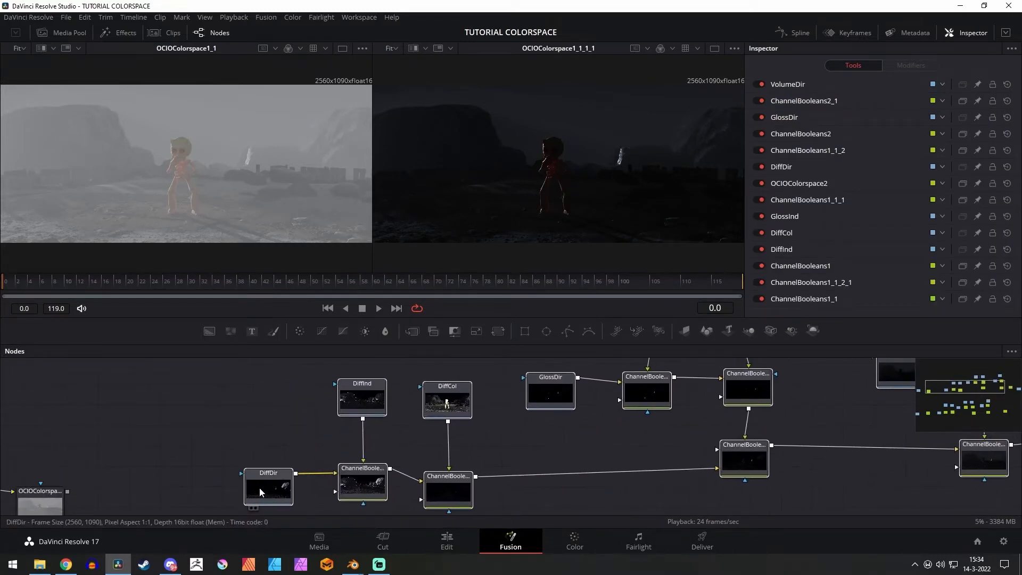
{"action": "left_click", "coordinate": [360, 399]}
{"action": "left_click", "coordinate": [449, 402]}
{"action": "scroll", "coordinate": [512, 429], "scroll_direction": "down", "scroll_amount": 2}
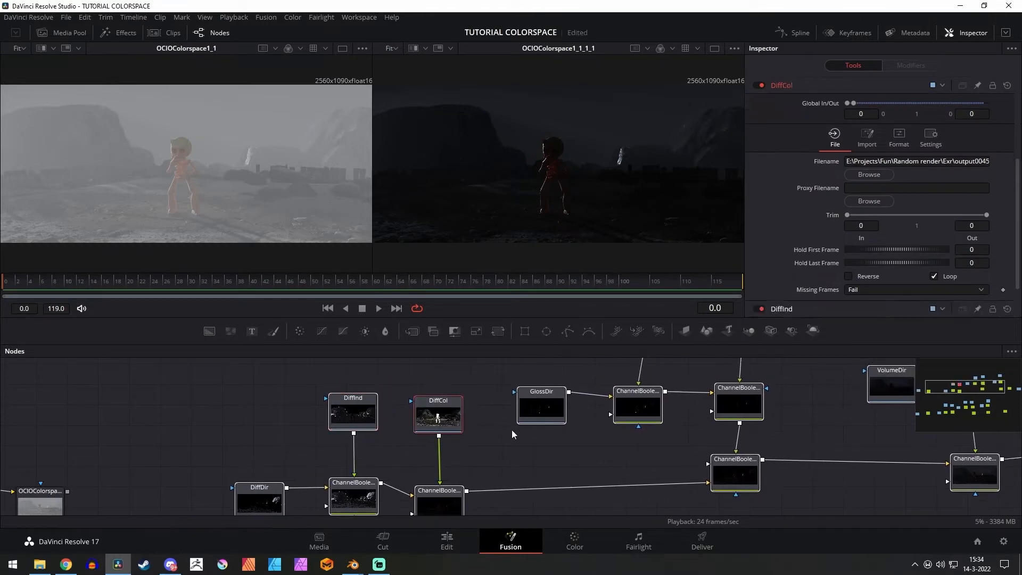
{"action": "left_click_drag", "start_coordinate": [756, 429], "coordinate": [813, 426]}
{"action": "left_click", "coordinate": [168, 472]}
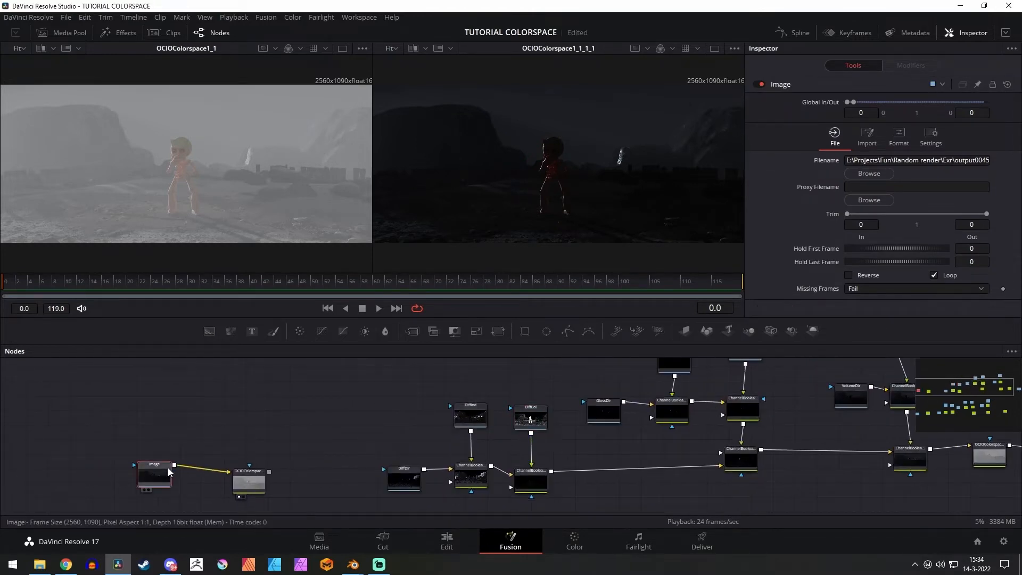
{"action": "left_click_drag", "start_coordinate": [167, 484], "coordinate": [165, 493]}
{"action": "scroll", "coordinate": [122, 454], "scroll_direction": "down", "scroll_amount": 2}
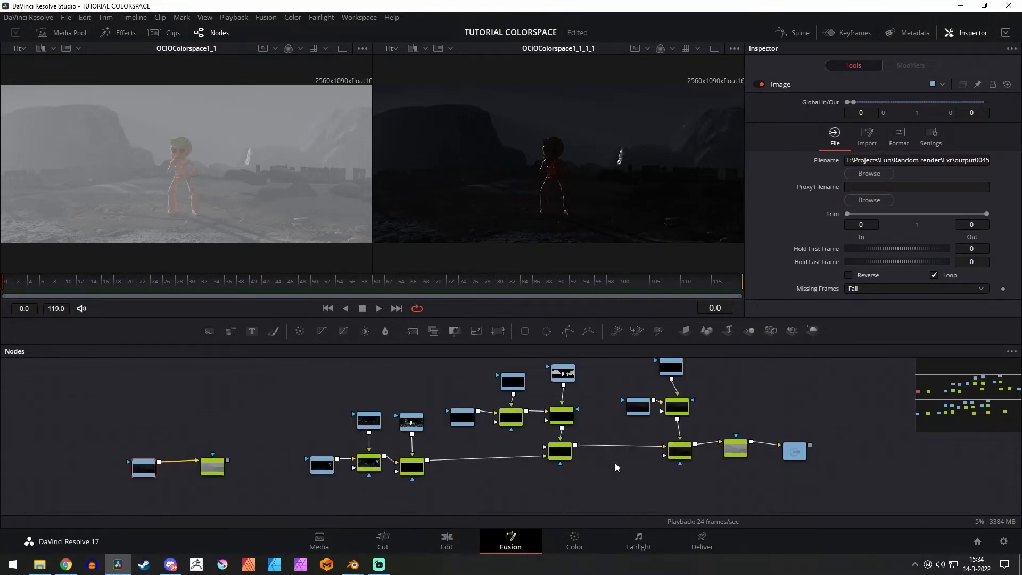
- Select the upper tree's pass loaders and Channel Booleans nodes as a group and bring both node trees into view
{"action": "left_click_drag", "start_coordinate": [306, 371], "coordinate": [707, 468]}
{"action": "left_click_drag", "start_coordinate": [735, 412], "coordinate": [679, 416]}
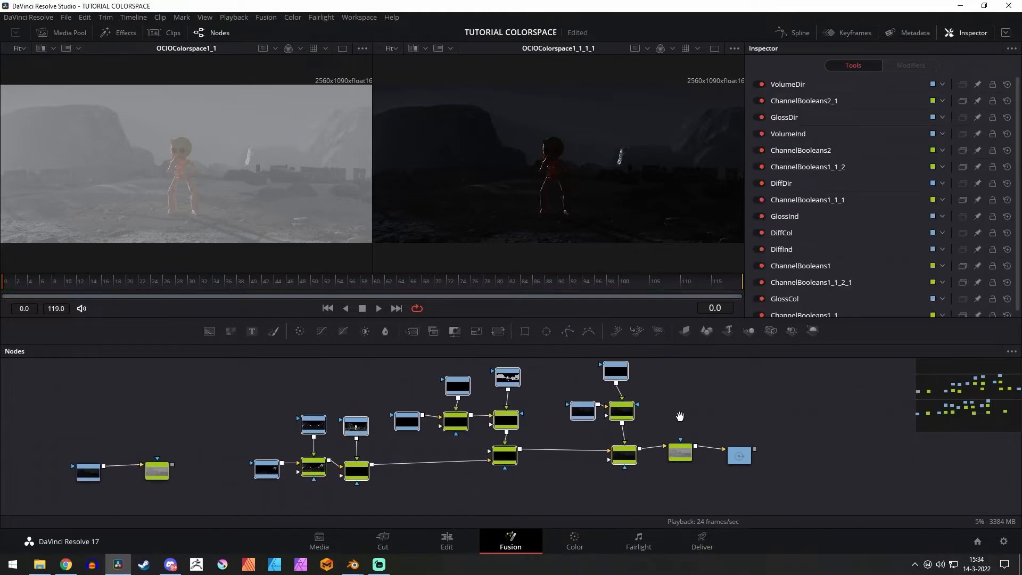
{"action": "left_click_drag", "start_coordinate": [257, 389], "coordinate": [656, 493]}
{"action": "left_click_drag", "start_coordinate": [392, 359], "coordinate": [636, 467]}
{"action": "left_click_drag", "start_coordinate": [267, 390], "coordinate": [598, 483]}
{"action": "scroll", "coordinate": [598, 483], "scroll_direction": "down", "scroll_amount": 2}
{"action": "left_click_drag", "start_coordinate": [665, 495], "coordinate": [630, 426]}
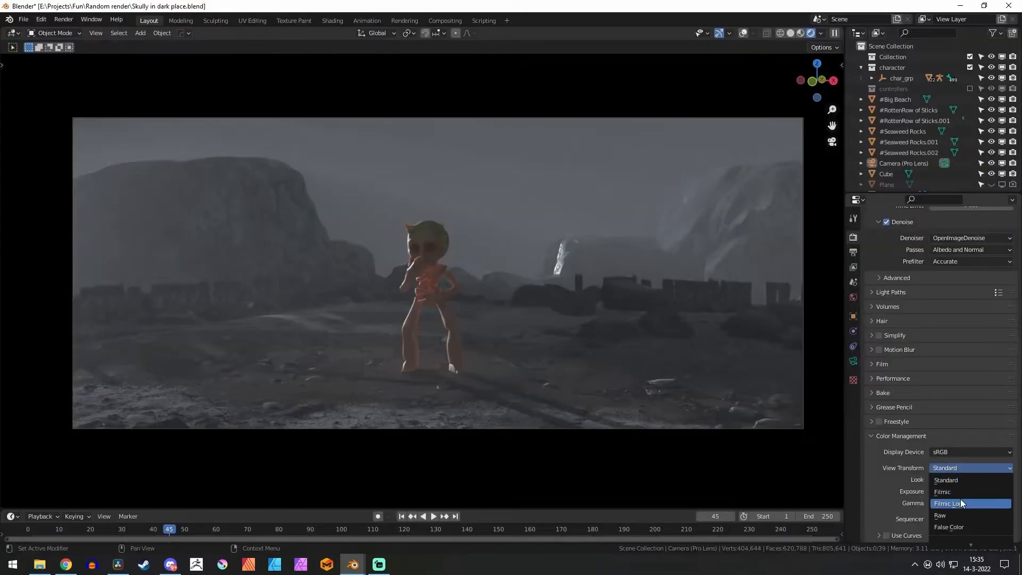
- In Blender, preview the Filmic Log view transform, set the view transform to Raw, and return to DaVinci Resolve
{"action": "left_click", "coordinate": [961, 502]}
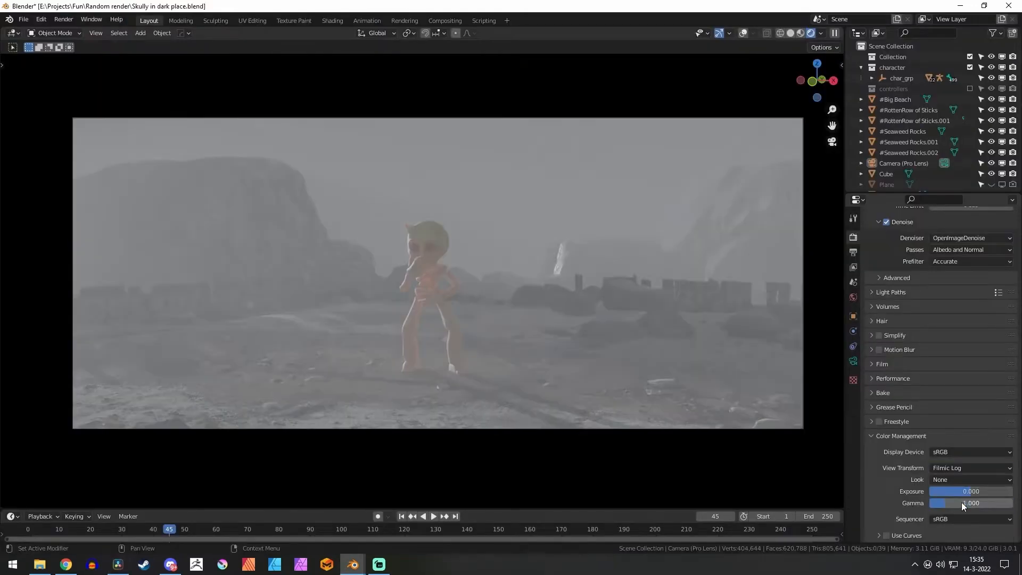
{"action": "left_click", "coordinate": [960, 468]}
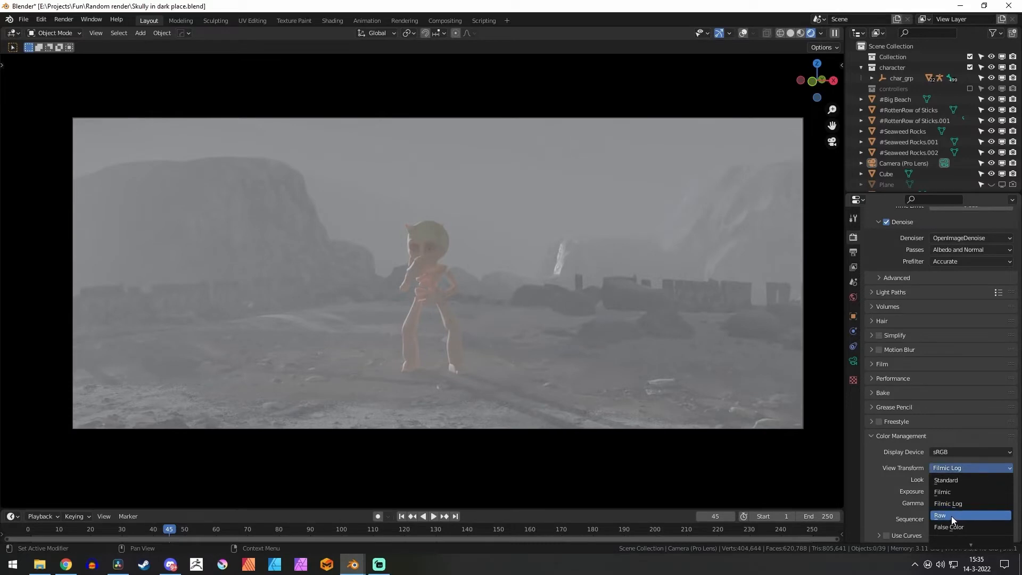
{"action": "left_click", "coordinate": [951, 515]}
{"action": "left_click", "coordinate": [961, 7]}
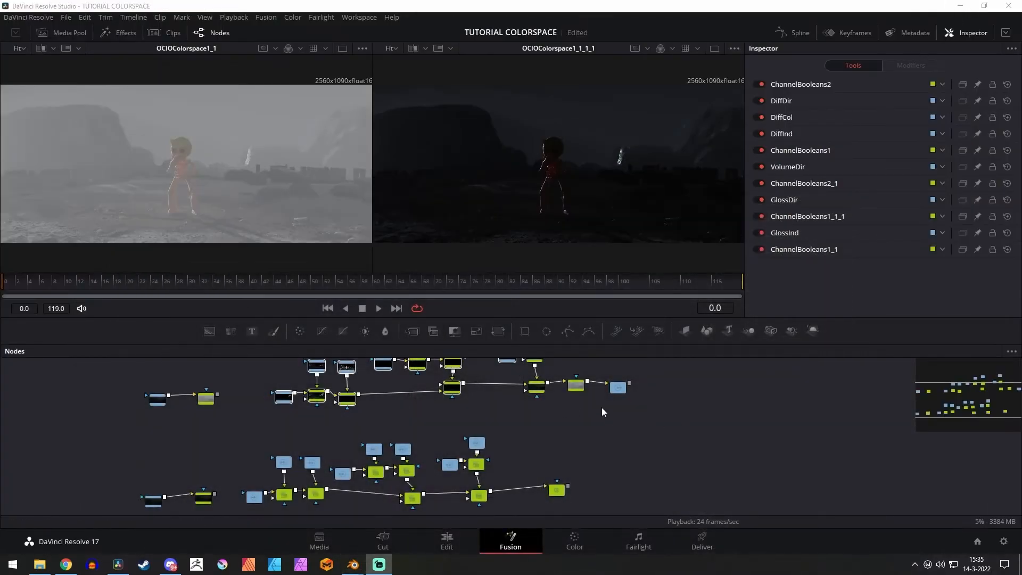
- Follow the upper tree from the diffuse passes through the OCIO Colorspace node and select MediaOut1
{"action": "scroll", "coordinate": [580, 388], "scroll_direction": "up", "scroll_amount": 3}
{"action": "left_click_drag", "start_coordinate": [392, 431], "coordinate": [465, 454]}
{"action": "left_click_drag", "start_coordinate": [386, 454], "coordinate": [451, 456]}
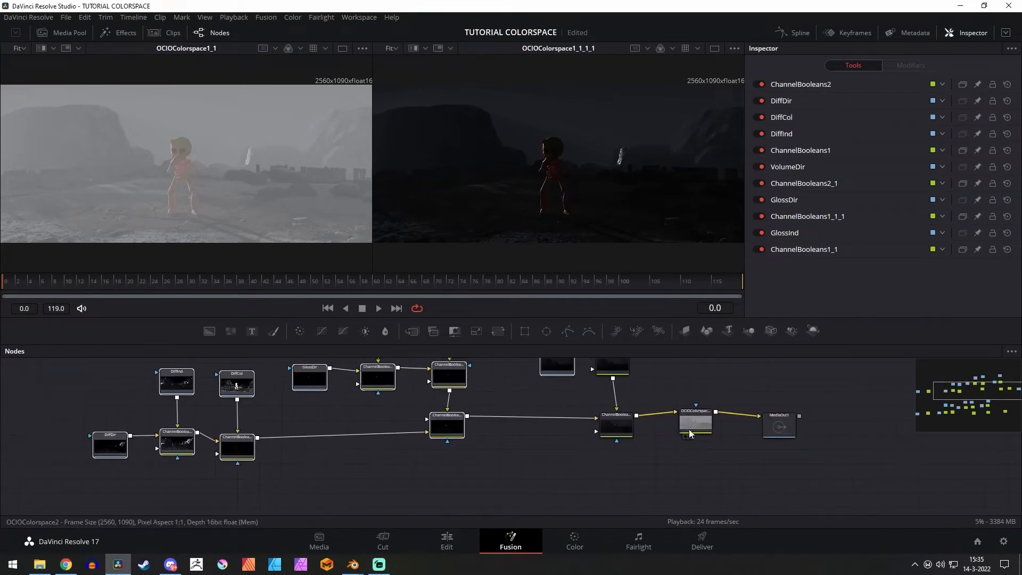
{"action": "left_click_drag", "start_coordinate": [689, 434], "coordinate": [461, 453]}
{"action": "scroll", "coordinate": [447, 467], "scroll_direction": "up", "scroll_amount": 2}
{"action": "left_click", "coordinate": [440, 453]}
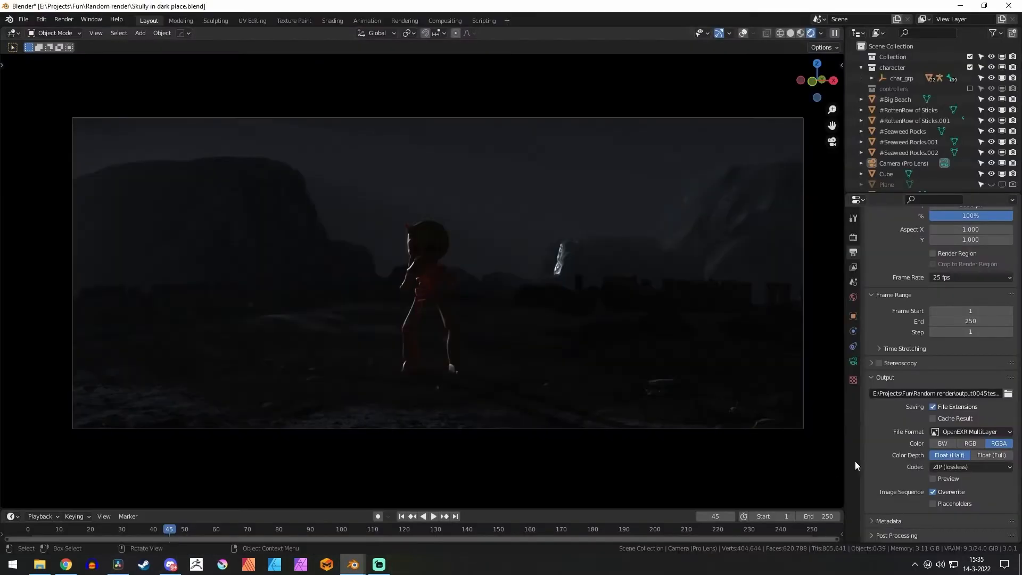
- Switch to Blender and look over the output file format options and the render settings
{"action": "left_click", "coordinate": [353, 564]}
{"action": "left_click", "coordinate": [971, 431]}
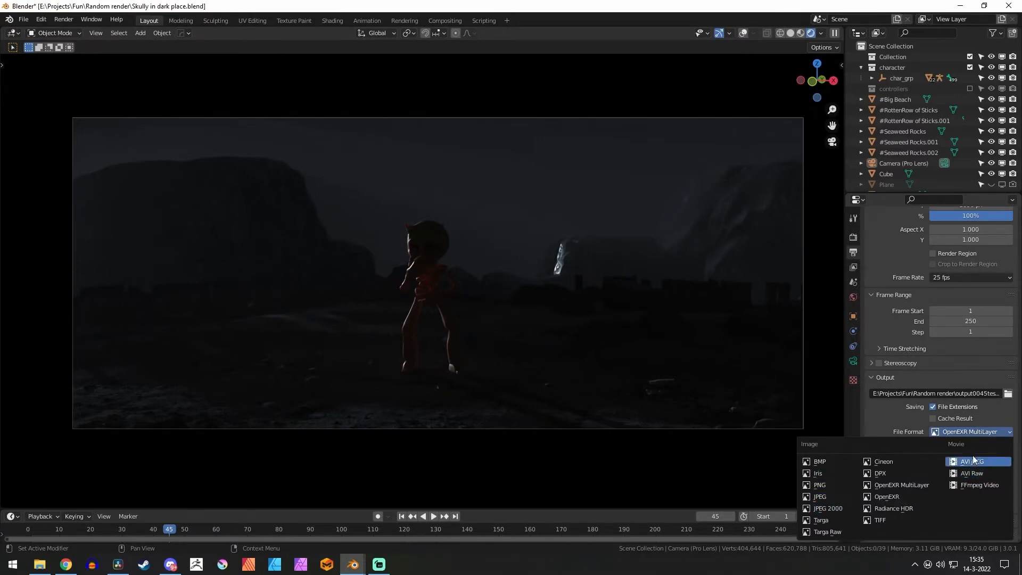
{"action": "left_click", "coordinate": [886, 375]}
{"action": "left_click", "coordinate": [900, 449]}
{"action": "left_click", "coordinate": [897, 445]}
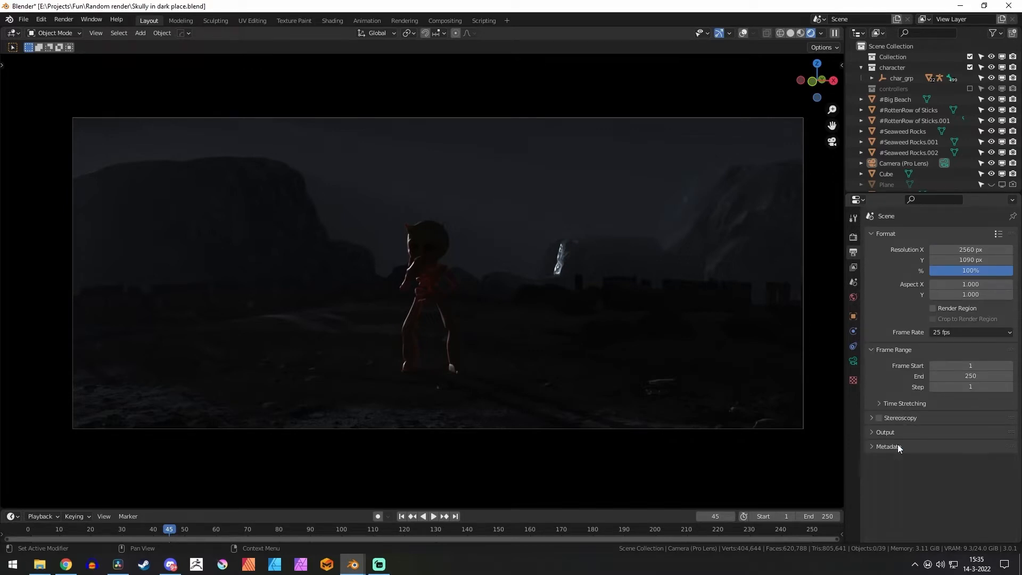
{"action": "key", "text": "ctrl+shift+Tab"}
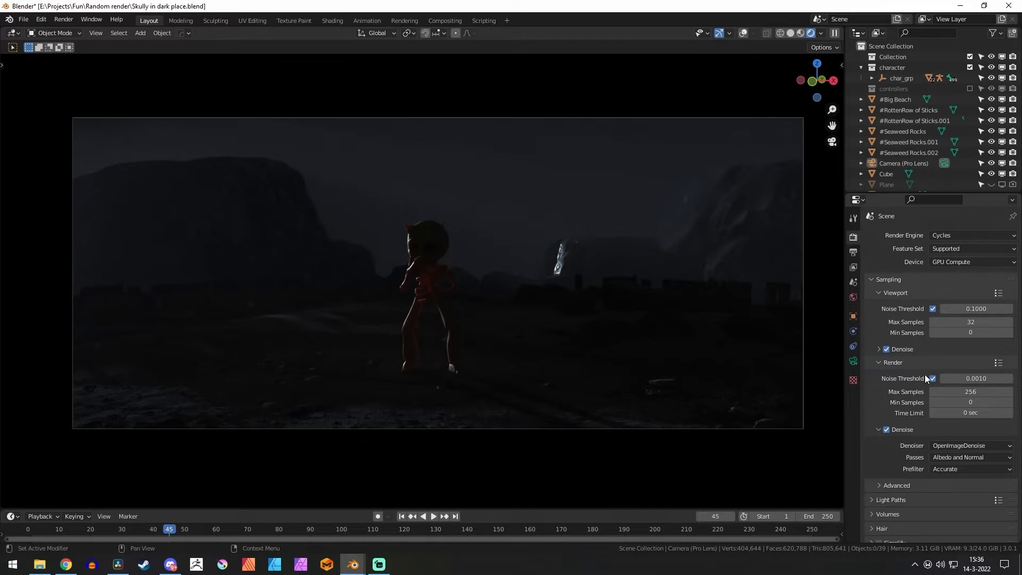
- Switch back to DaVinci Resolve and show the settings of the OCIO Colorspace node feeding MediaOut1
{"action": "key", "text": "alt+Tab"}
{"action": "left_click_drag", "start_coordinate": [628, 452], "coordinate": [650, 442]}
{"action": "left_click_drag", "start_coordinate": [463, 452], "coordinate": [512, 448]}
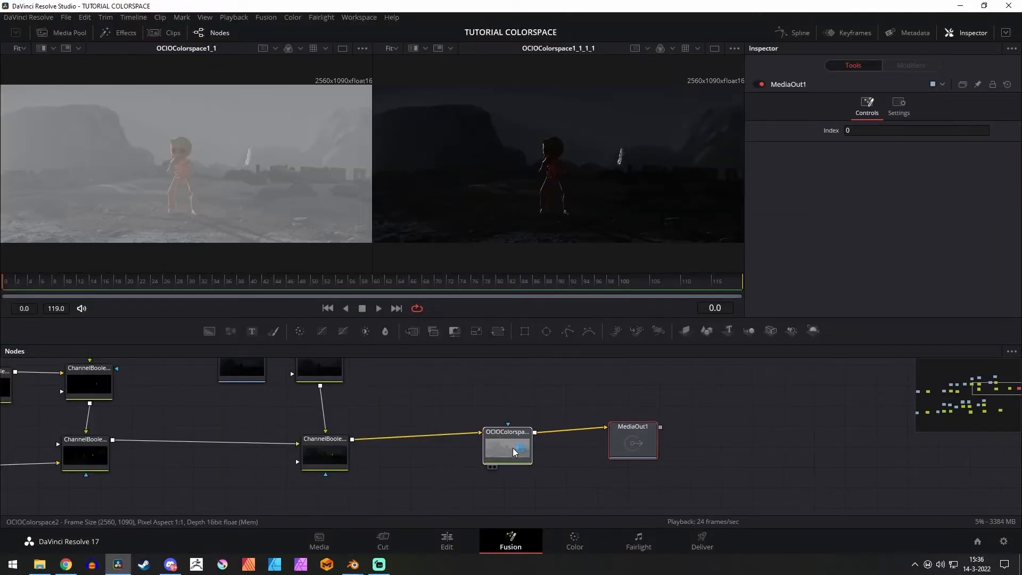
{"action": "scroll", "coordinate": [506, 443], "scroll_direction": "down", "scroll_amount": 2}
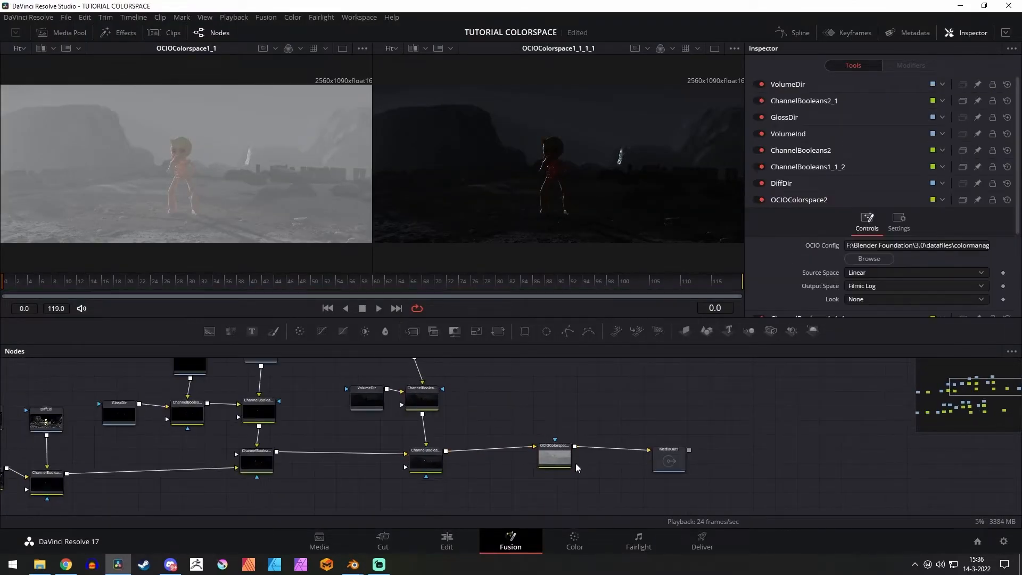
{"action": "scroll", "coordinate": [576, 463], "scroll_direction": "up", "scroll_amount": 2}
{"action": "left_click", "coordinate": [493, 442]}
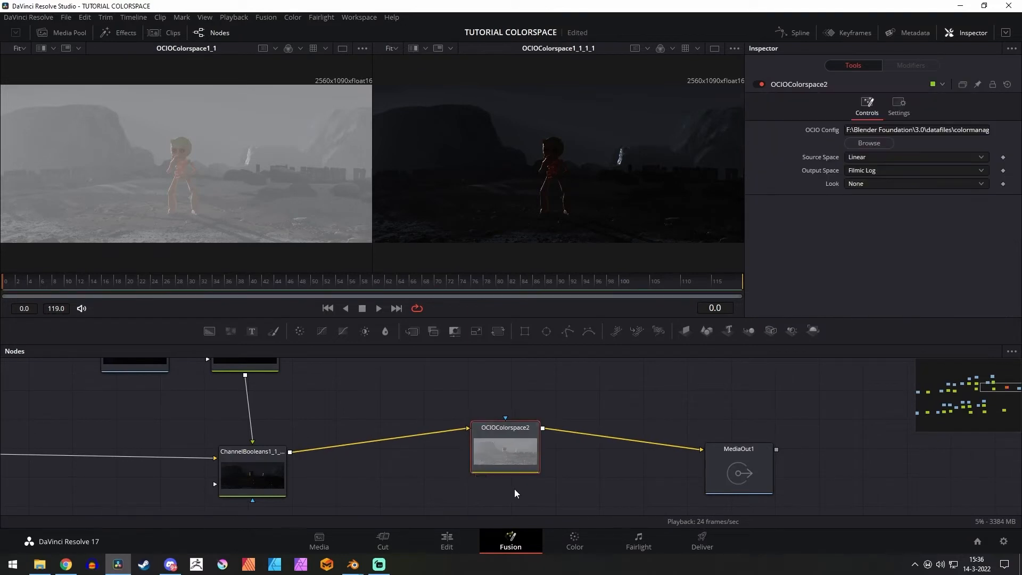
- In the lower tree, disconnect the end OCIO Colorspace node from the last Channel Booleans node and move it away from the chain
{"action": "scroll", "coordinate": [540, 470], "scroll_direction": "down", "scroll_amount": 4}
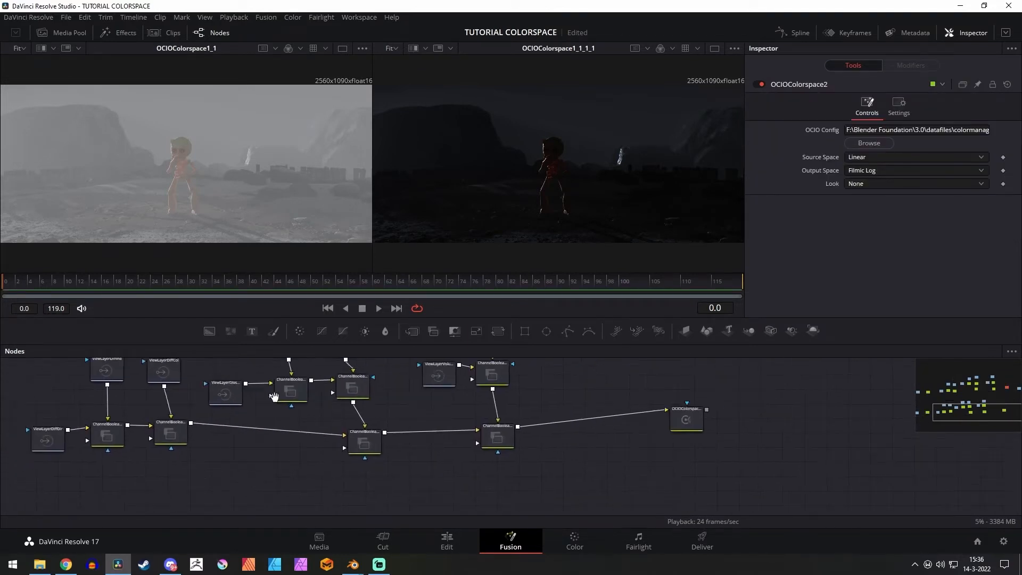
{"action": "left_click_drag", "start_coordinate": [274, 397], "coordinate": [246, 396]}
{"action": "left_click", "coordinate": [667, 420]}
{"action": "left_click", "coordinate": [593, 414]}
{"action": "left_click_drag", "start_coordinate": [658, 422], "coordinate": [718, 475]}
{"action": "left_click", "coordinate": [469, 437]}
{"action": "scroll", "coordinate": [540, 429], "scroll_direction": "up", "scroll_amount": 2}
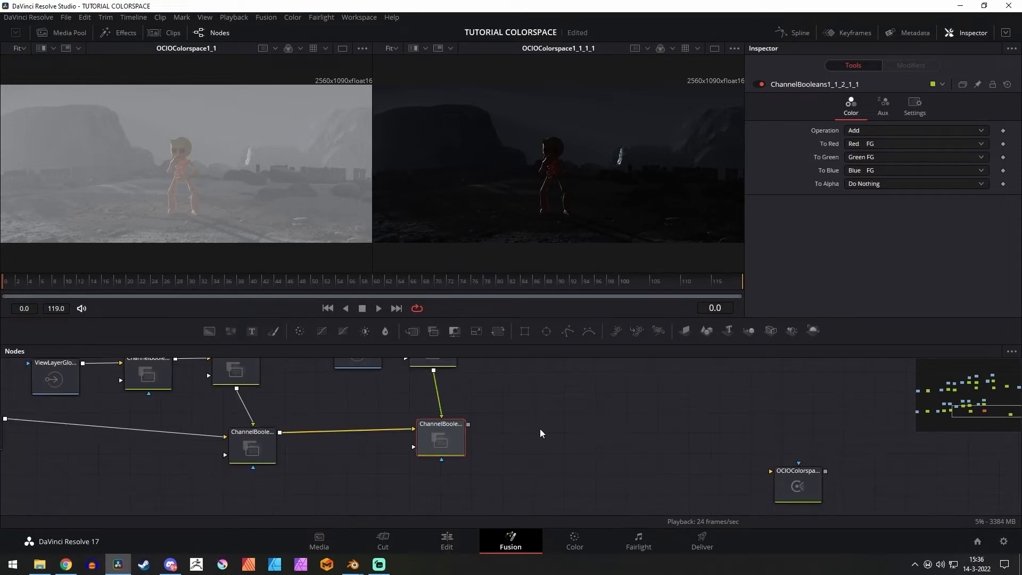
{"action": "left_click_drag", "start_coordinate": [539, 429], "coordinate": [603, 487]}
- Disconnect the OCIO Colorspace node from ViewLayerCombined in the lower tree and place the ViewLayerCombined loader above it
{"action": "scroll", "coordinate": [588, 421], "scroll_direction": "down", "scroll_amount": 1}
{"action": "scroll", "coordinate": [550, 411], "scroll_direction": "down", "scroll_amount": 3}
{"action": "left_click_drag", "start_coordinate": [132, 427], "coordinate": [572, 485]}
{"action": "scroll", "coordinate": [571, 485], "scroll_direction": "up", "scroll_amount": 4}
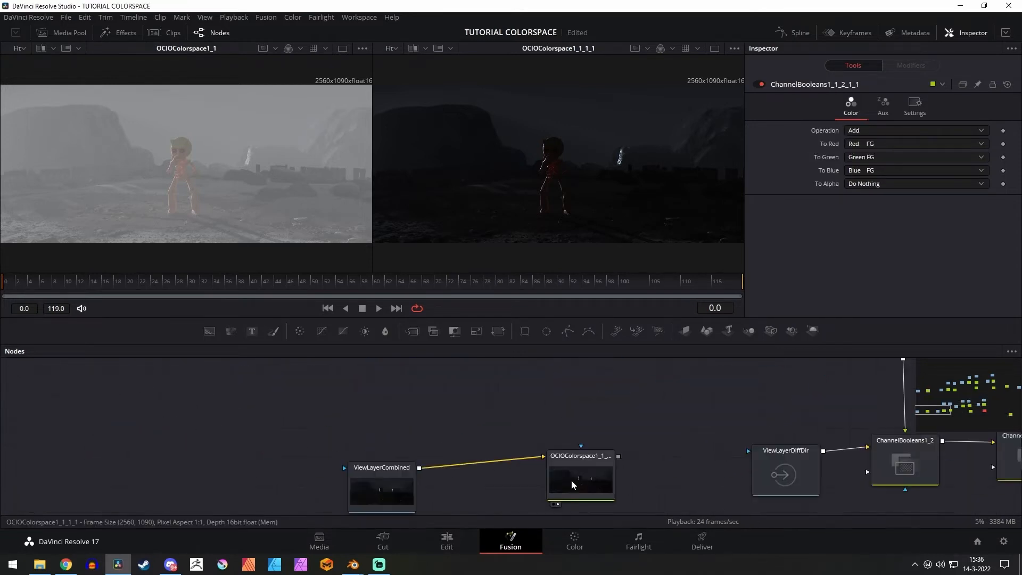
{"action": "left_click", "coordinate": [572, 472]}
{"action": "left_click_drag", "start_coordinate": [385, 486], "coordinate": [399, 444]}
{"action": "left_click_drag", "start_coordinate": [513, 398], "coordinate": [522, 411]}
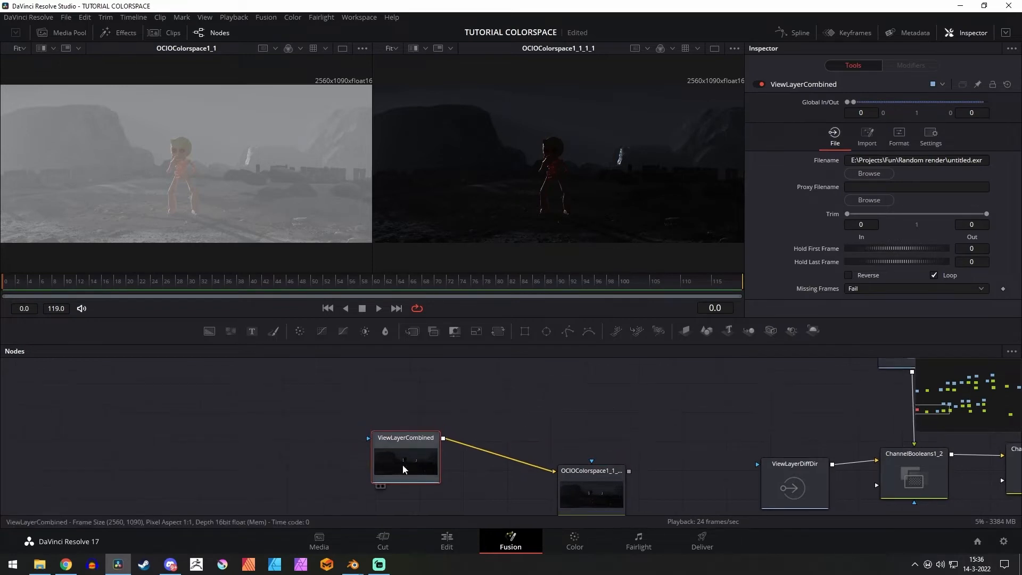
{"action": "left_click_drag", "start_coordinate": [605, 490], "coordinate": [392, 498]}
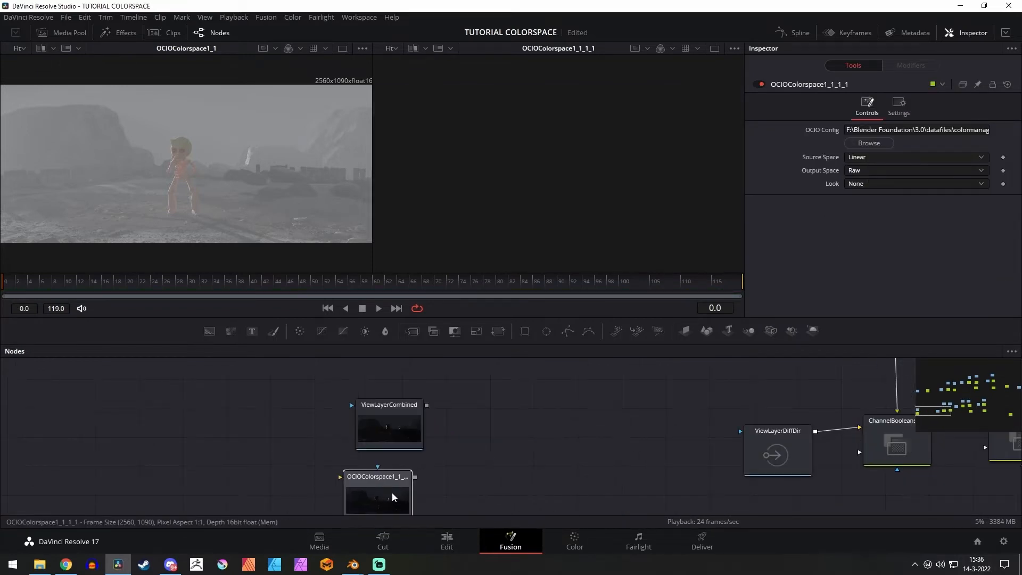
{"action": "left_click", "coordinate": [394, 428]}
{"action": "scroll", "coordinate": [604, 426], "scroll_direction": "down", "scroll_amount": 2}
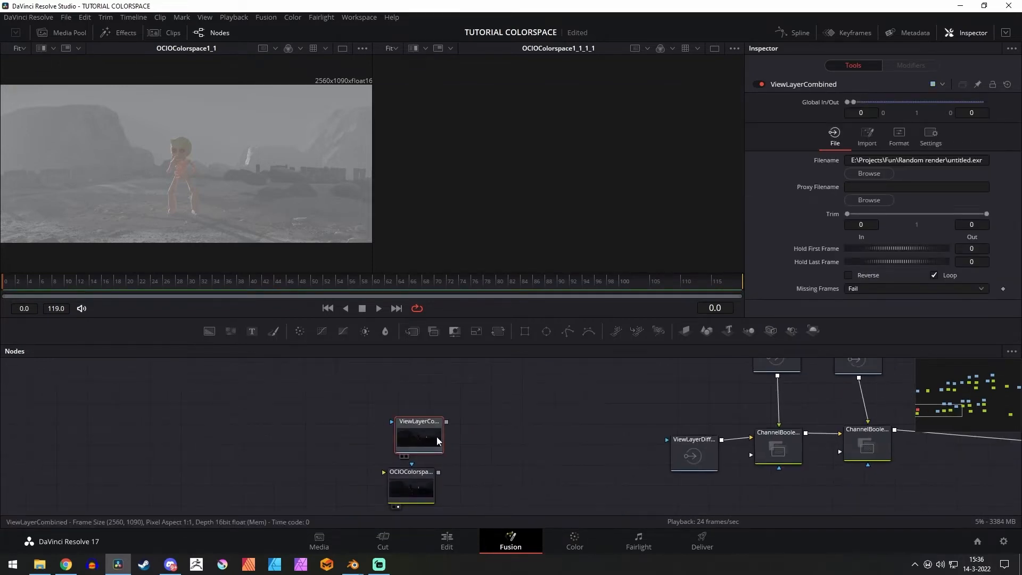
{"action": "left_click_drag", "start_coordinate": [437, 441], "coordinate": [432, 394]}
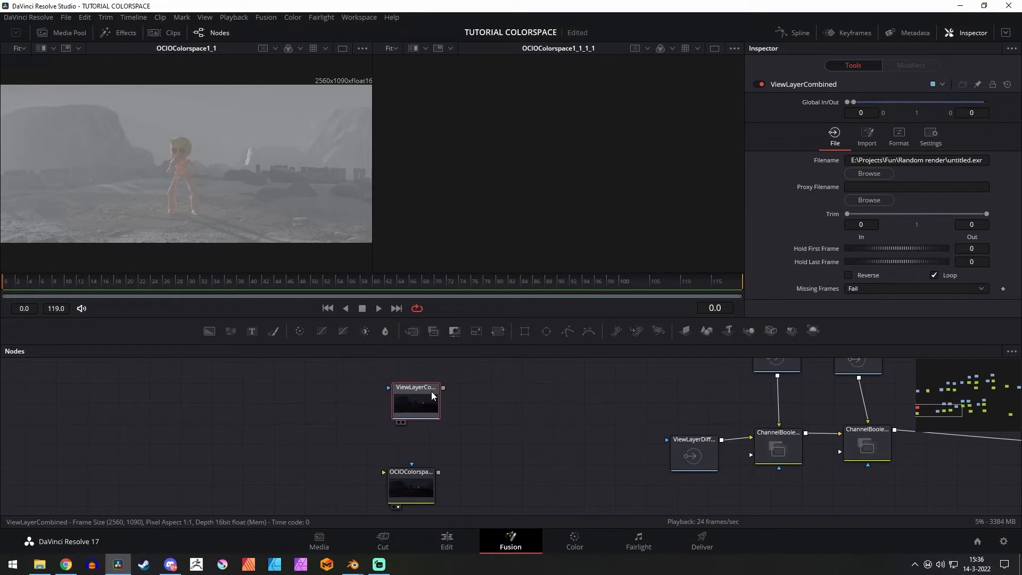
- Add an OCIO Colorspace node and place it after the ViewLayerCombined loader in the lower tree
{"action": "left_click_drag", "start_coordinate": [891, 432], "coordinate": [219, 418]}
{"action": "left_click_drag", "start_coordinate": [653, 437], "coordinate": [645, 447]}
{"action": "left_click_drag", "start_coordinate": [735, 419], "coordinate": [662, 451]}
{"action": "left_click_drag", "start_coordinate": [587, 466], "coordinate": [597, 454]}
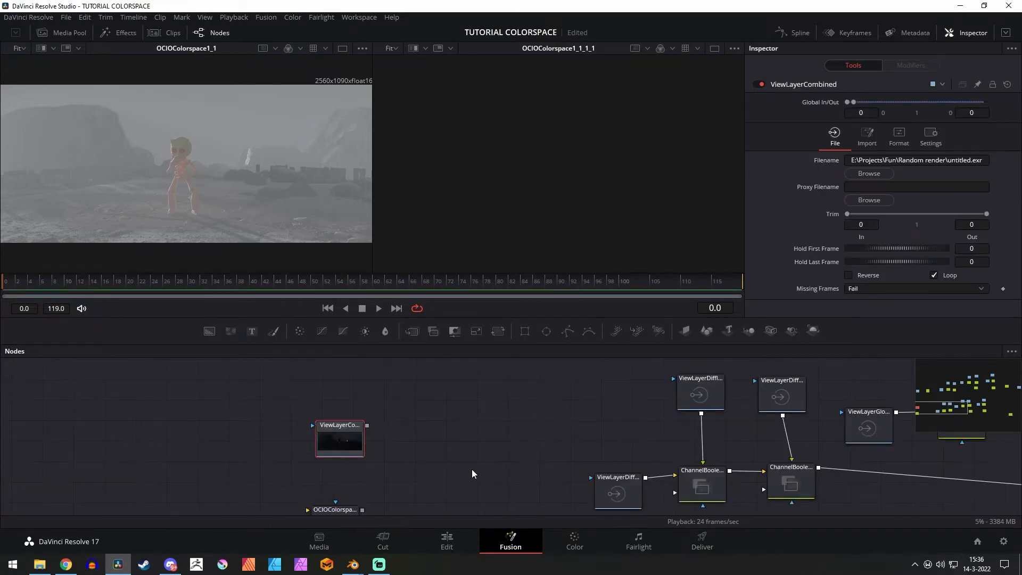
{"action": "key", "text": "shift+space"}
{"action": "type", "text": "med"}
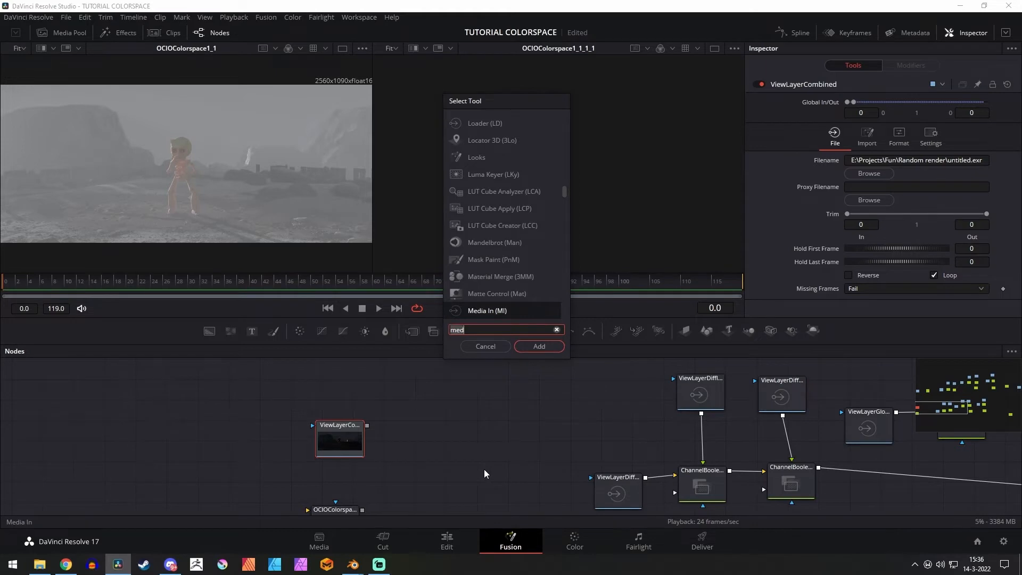
{"action": "key", "text": "BackSpace"}
{"action": "key", "text": "BackSpace"}
{"action": "key", "text": "BackSpace"}
{"action": "type", "text": "ocio"}
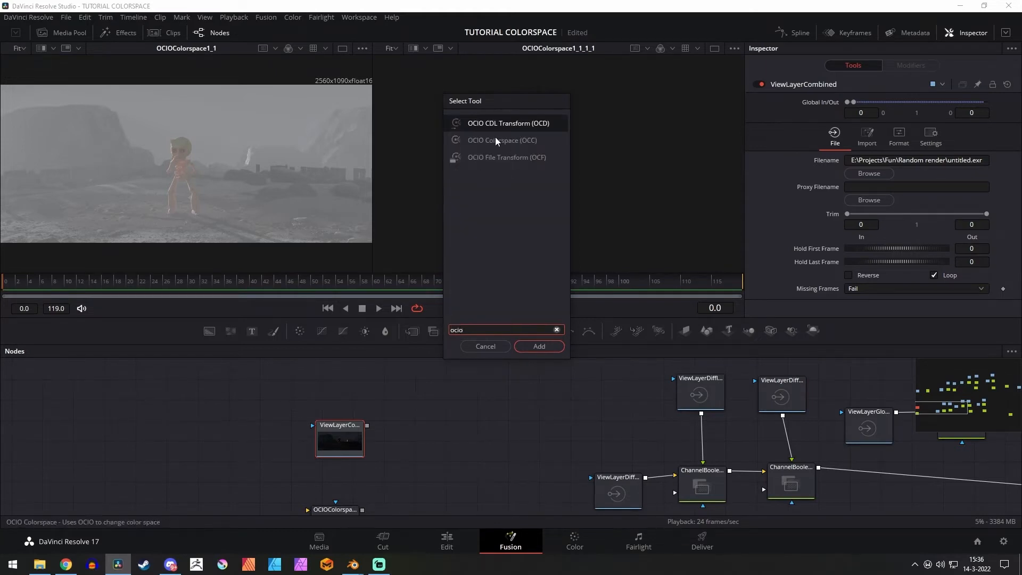
{"action": "left_click", "coordinate": [512, 137]}
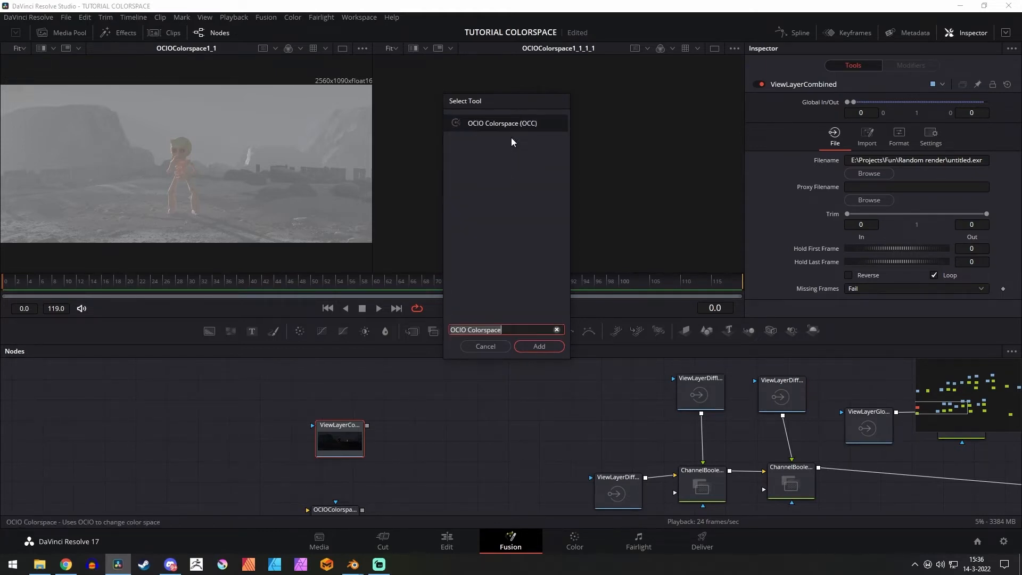
{"action": "left_click", "coordinate": [537, 346]}
{"action": "left_click_drag", "start_coordinate": [413, 438], "coordinate": [456, 446]}
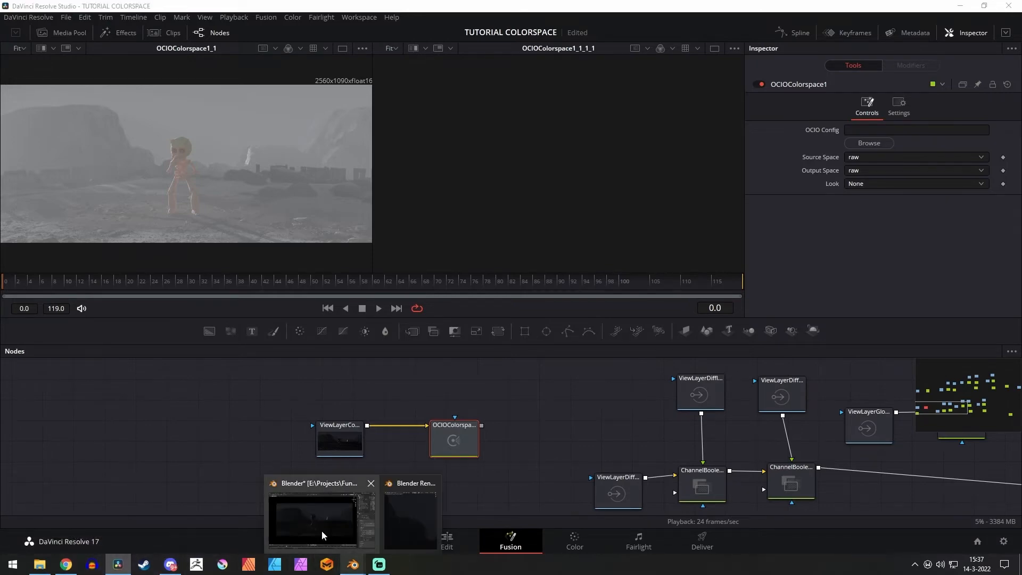
- Load config.ocio from Blender Foundation\3.0\datafiles\colormanagement as the new OCIO Colorspace node's OCIO config
{"action": "left_click", "coordinate": [322, 521]}
{"action": "key", "text": "alt+Tab"}
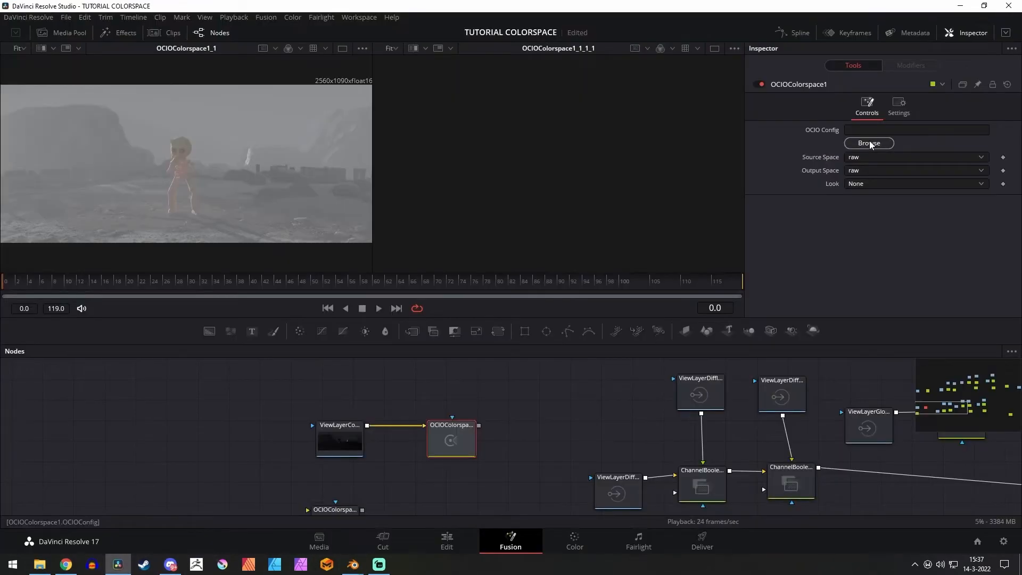
{"action": "left_click", "coordinate": [868, 143]}
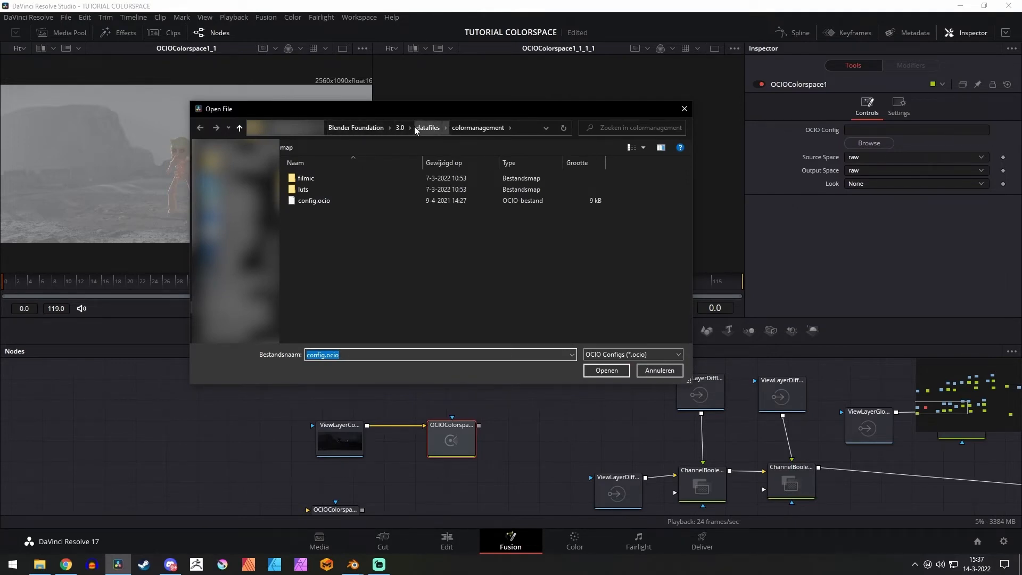
{"action": "left_click", "coordinate": [355, 128]}
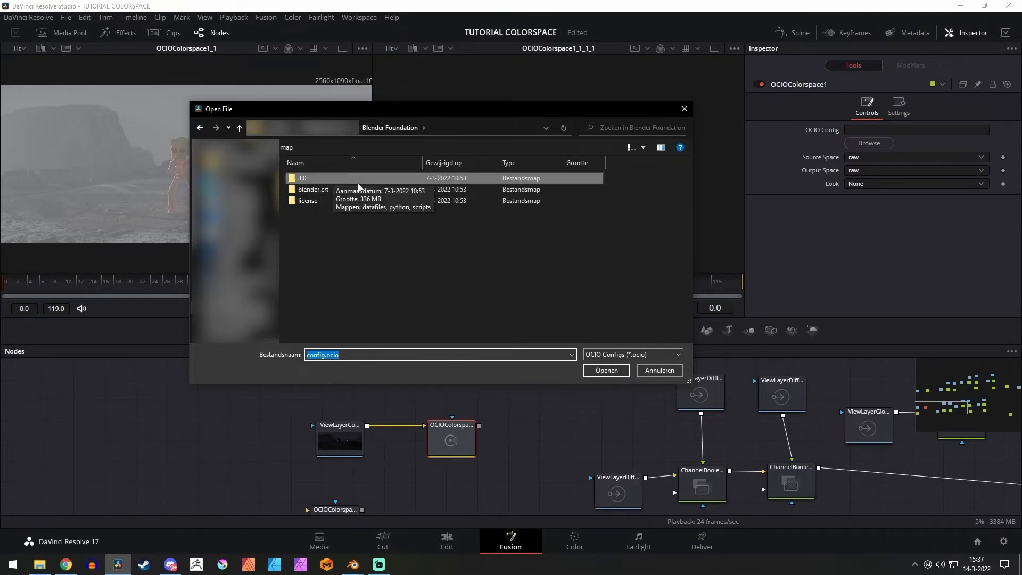
{"action": "left_click_drag", "start_coordinate": [282, 312], "coordinate": [288, 314]}
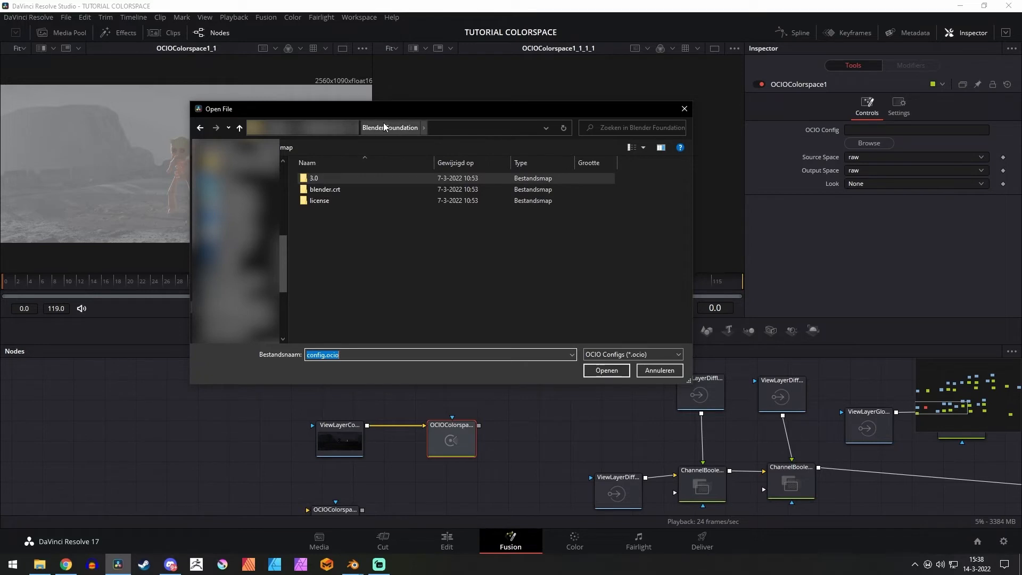
{"action": "left_click", "coordinate": [316, 128]}
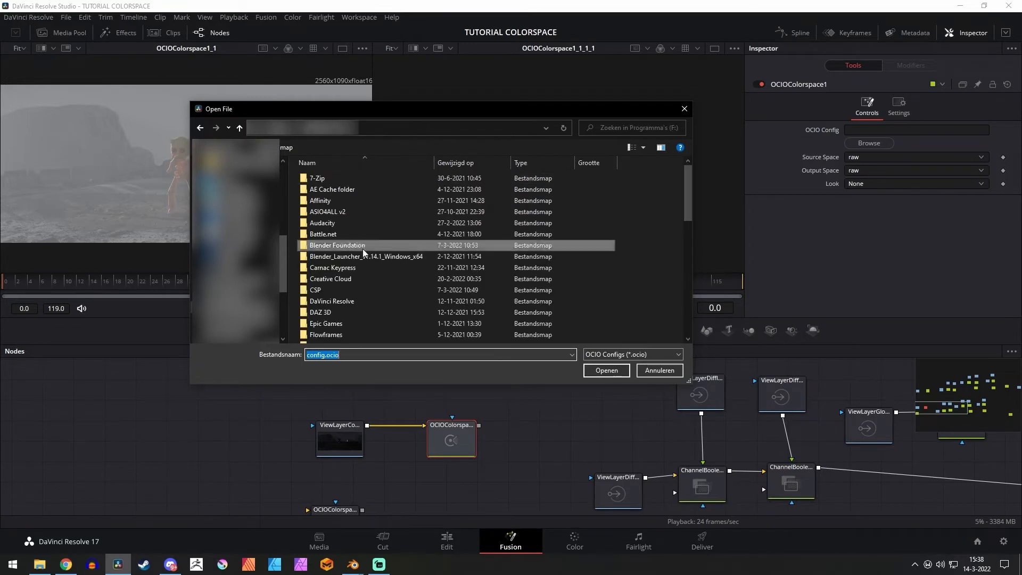
{"action": "double_click", "coordinate": [323, 245]}
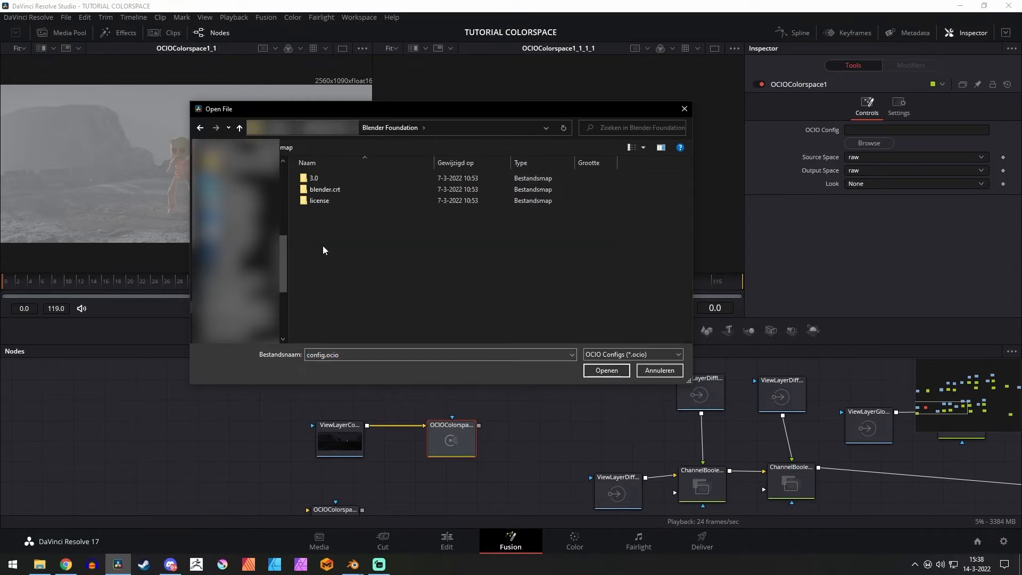
{"action": "double_click", "coordinate": [316, 180]}
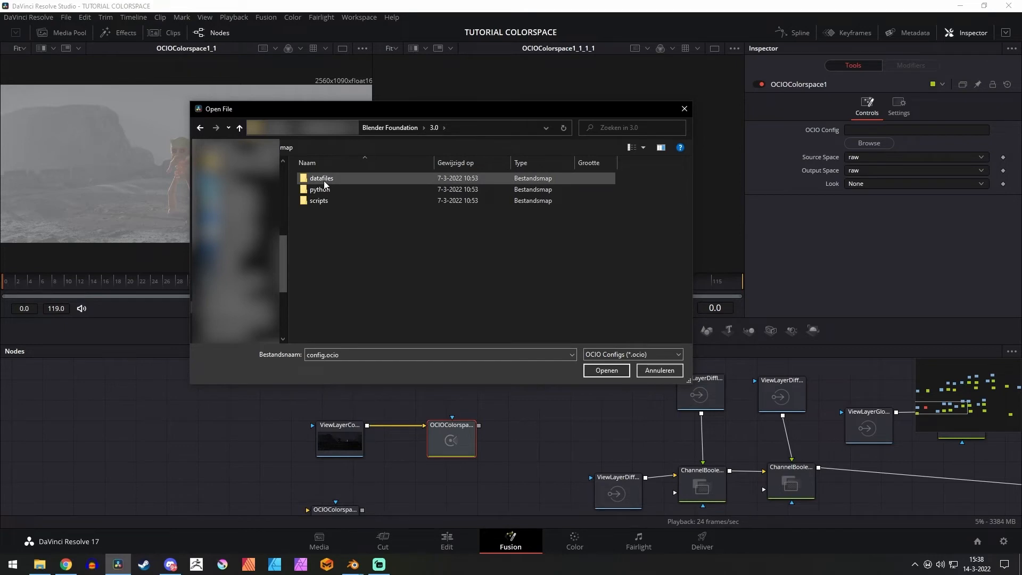
{"action": "double_click", "coordinate": [321, 179]}
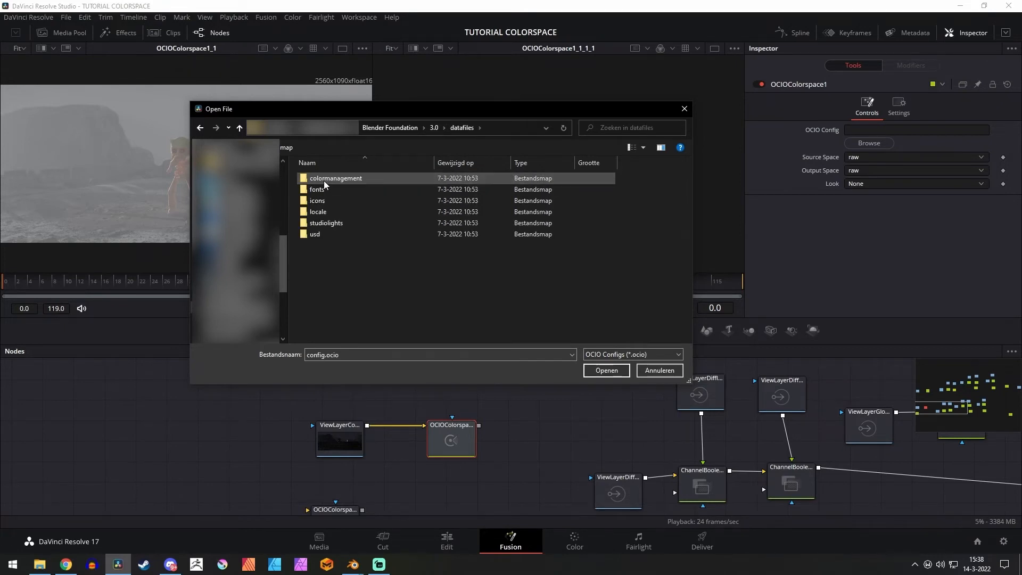
{"action": "double_click", "coordinate": [335, 178]}
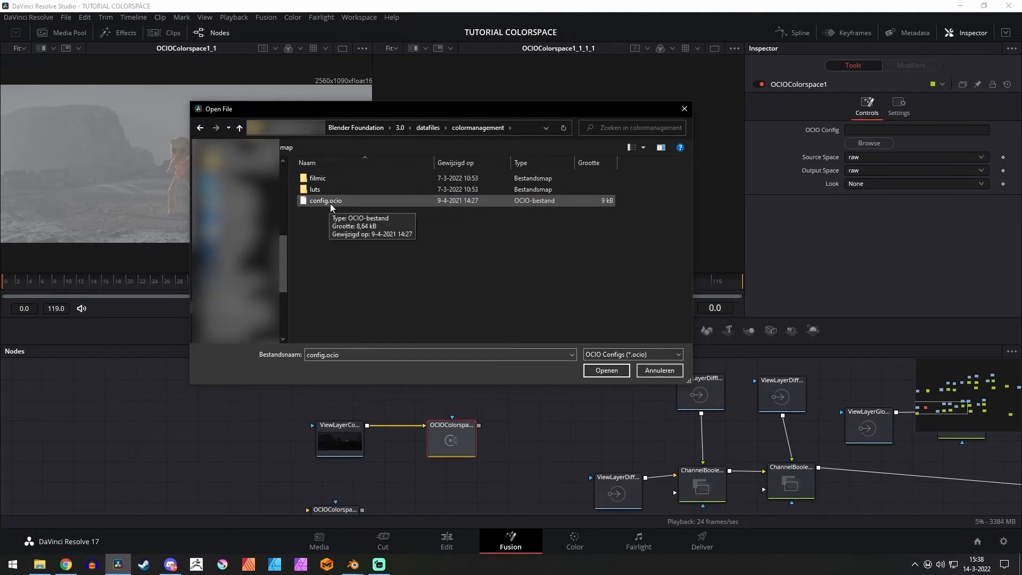
{"action": "left_click", "coordinate": [330, 203]}
{"action": "left_click", "coordinate": [607, 371]}
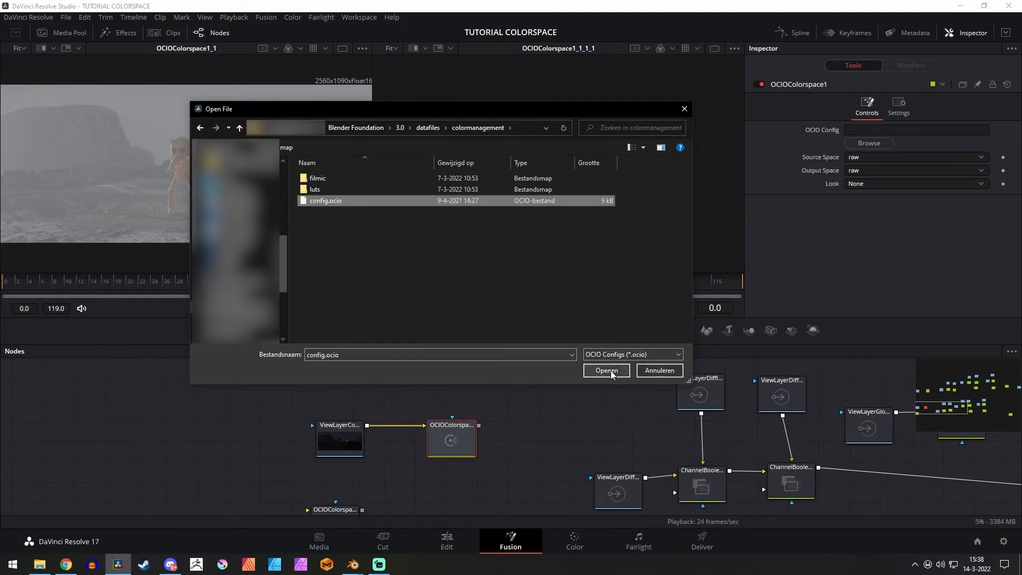
- Set the new OCIO Colorspace node's Source Space to Linear and move the ViewLayerCombined loader slightly away from it
{"action": "left_click", "coordinate": [908, 157]}
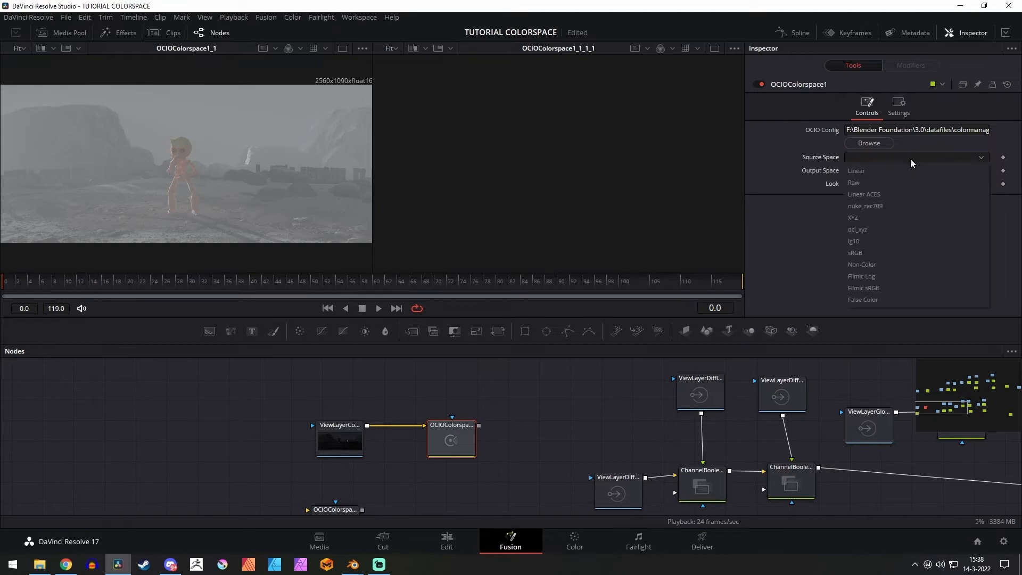
{"action": "left_click", "coordinate": [890, 170]}
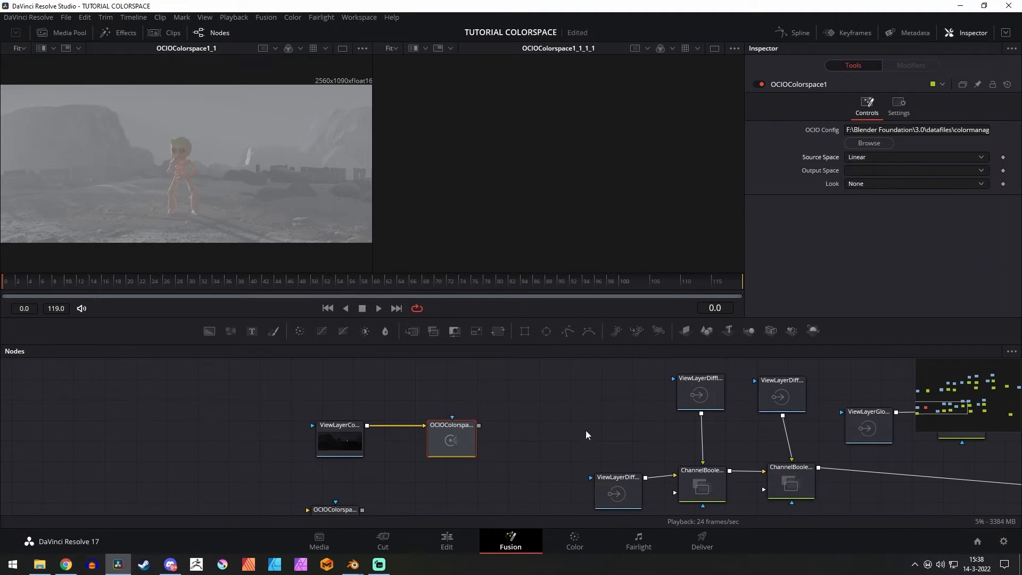
{"action": "left_click", "coordinate": [882, 169]}
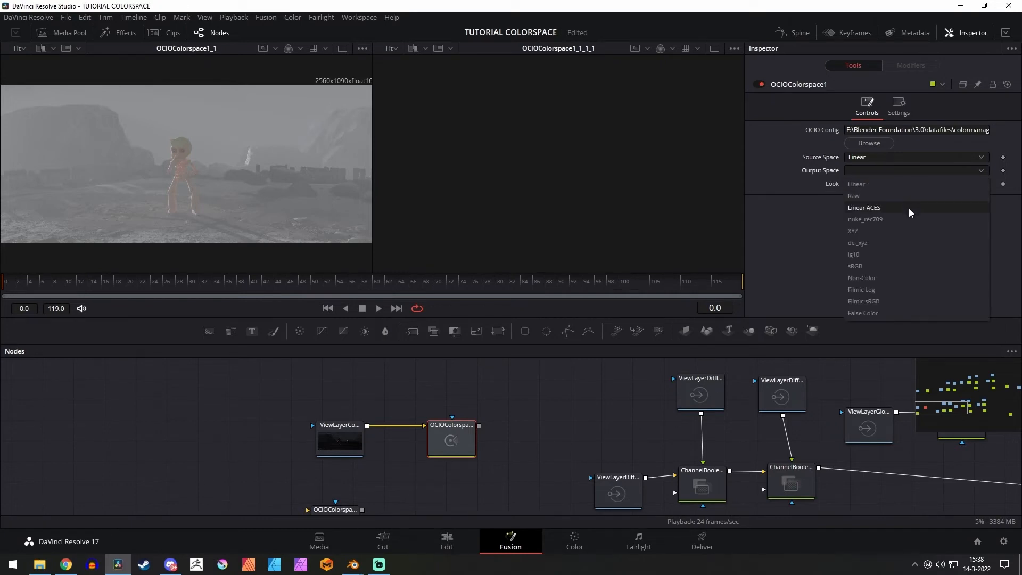
{"action": "left_click", "coordinate": [876, 289]}
{"action": "left_click_drag", "start_coordinate": [340, 440], "coordinate": [326, 440]}
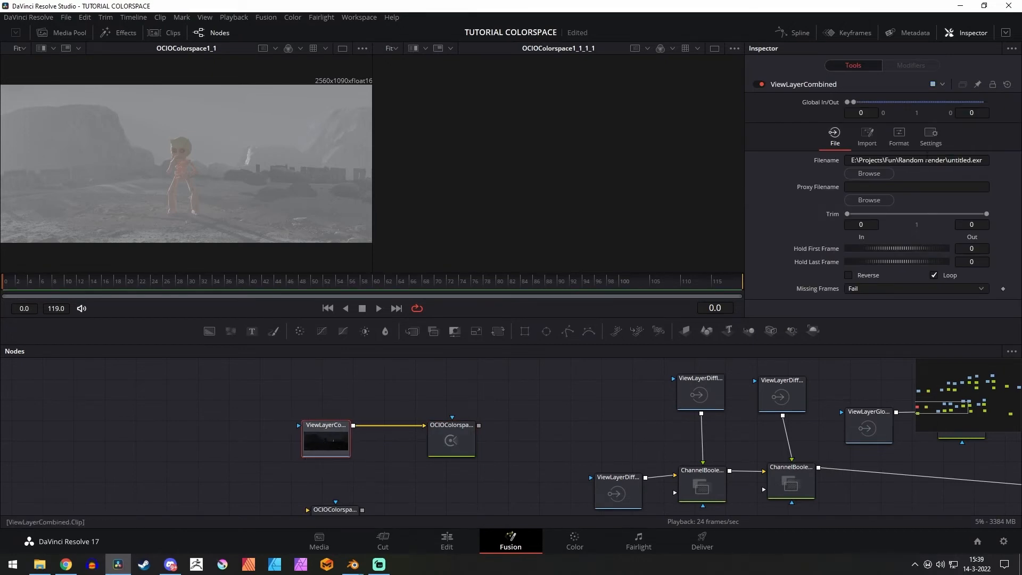
{"action": "left_click", "coordinate": [466, 437]}
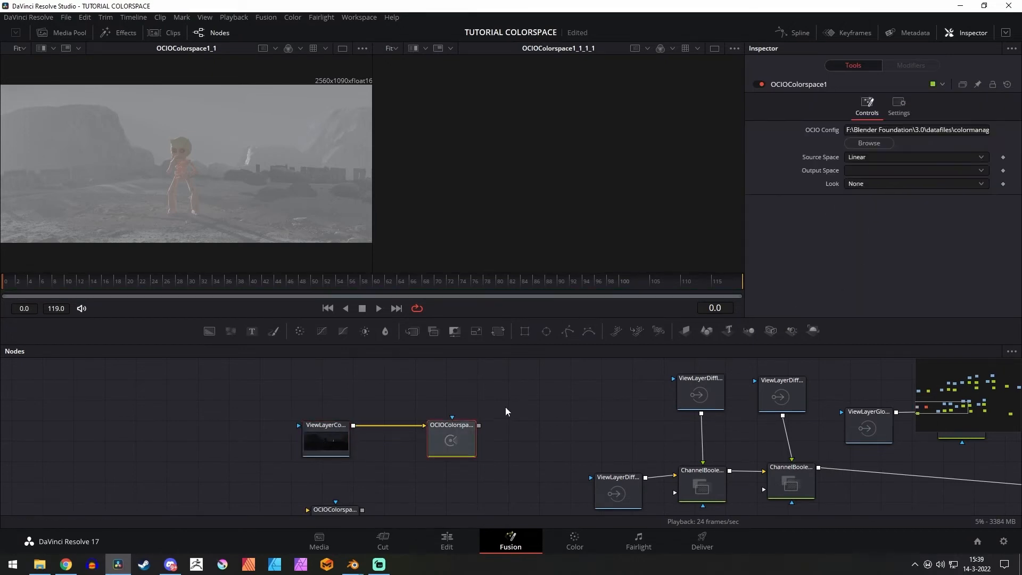
- Set the OCIO Colorspace node's Output Space to Raw and show the node in the second viewer
{"action": "scroll", "coordinate": [506, 406], "scroll_direction": "down", "scroll_amount": 5}
{"action": "left_click_drag", "start_coordinate": [644, 387], "coordinate": [551, 482]}
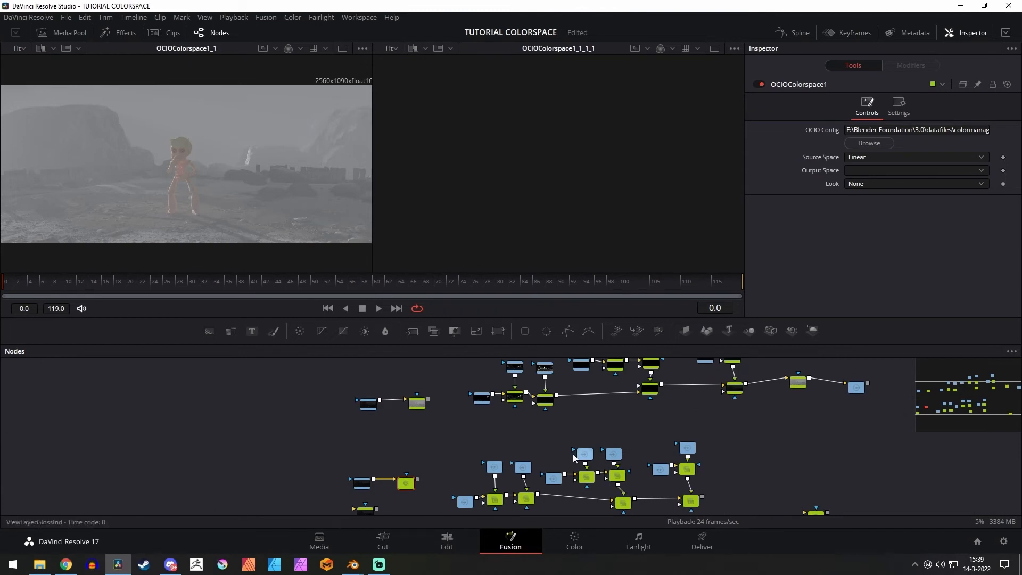
{"action": "scroll", "coordinate": [391, 481], "scroll_direction": "up", "scroll_amount": 4}
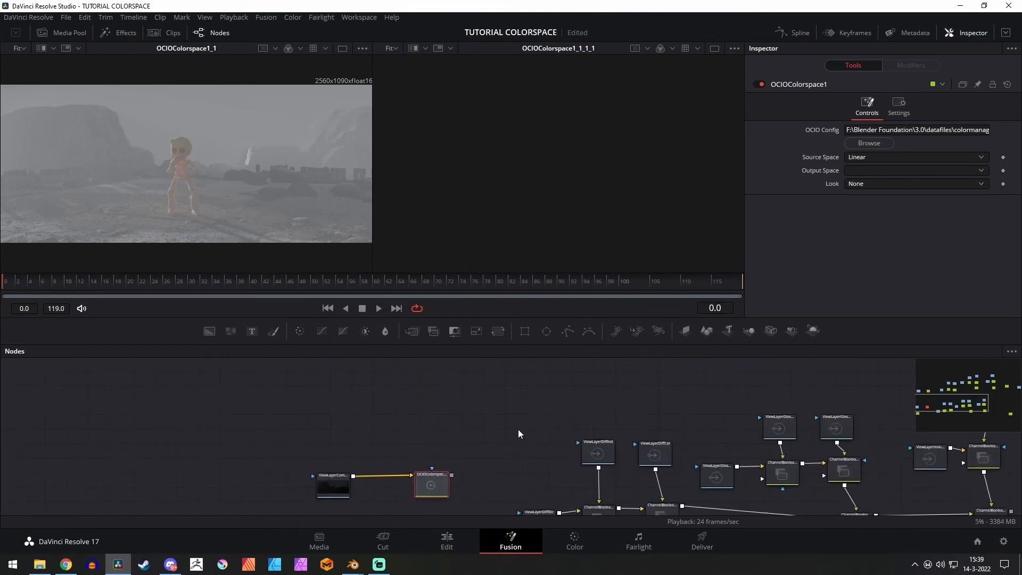
{"action": "left_click", "coordinate": [877, 170]}
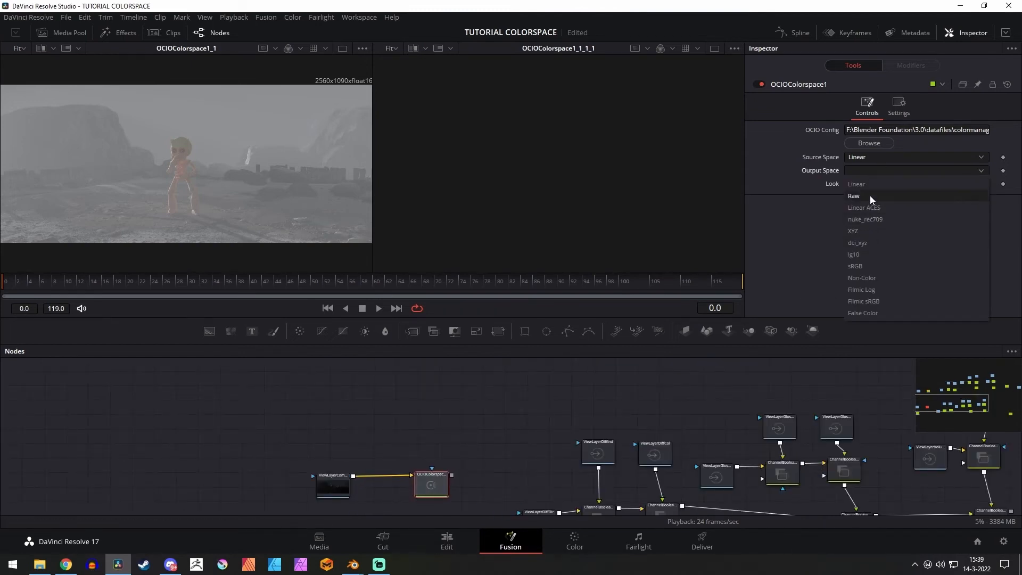
{"action": "left_click", "coordinate": [870, 197]}
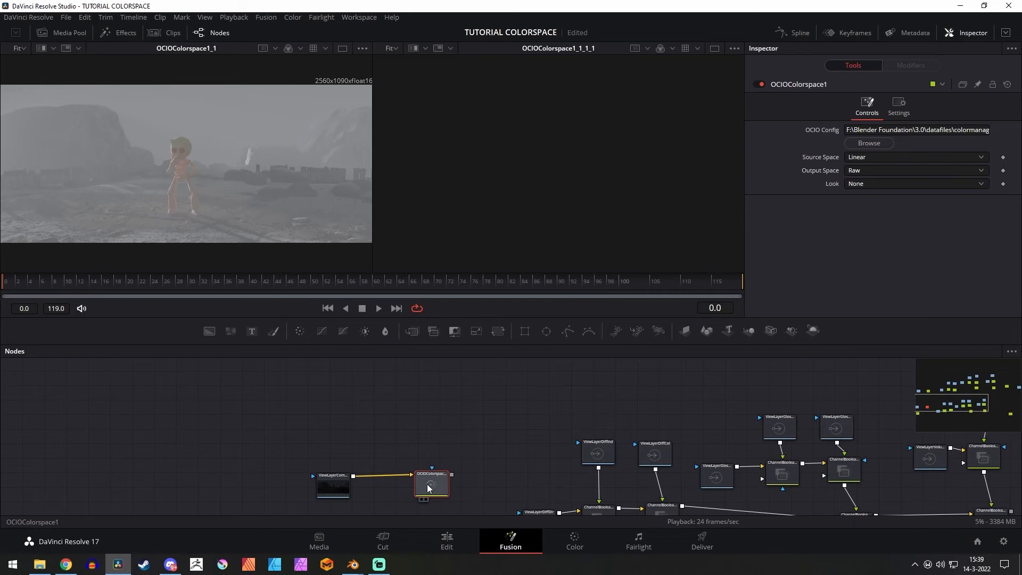
{"action": "key", "text": "2"}
- Look at the combined result in Blender's render window and compare it with the node's output in DaVinci Resolve
{"action": "mouse_move", "coordinate": [353, 564]}
{"action": "scroll", "coordinate": [734, 319], "scroll_direction": "down", "scroll_amount": 10}
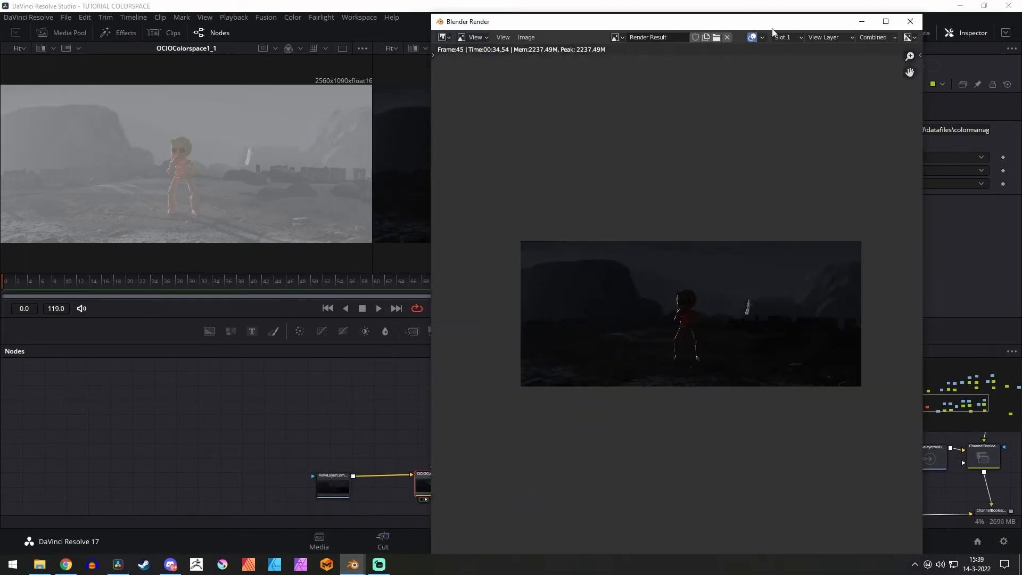
{"action": "left_click_drag", "start_coordinate": [665, 21], "coordinate": [187, 12]}
{"action": "scroll", "coordinate": [278, 354], "scroll_direction": "up", "scroll_amount": 5}
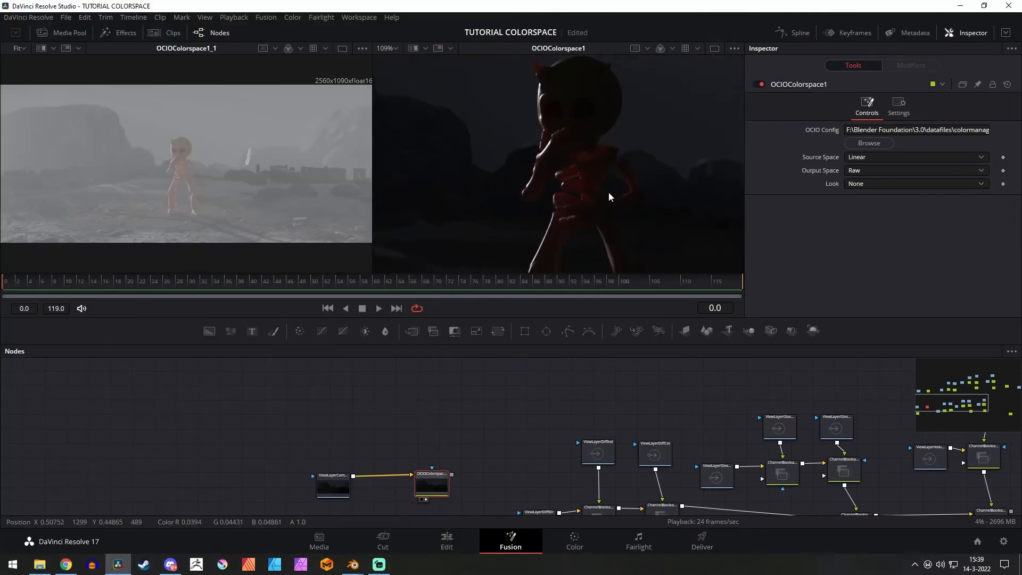
{"action": "left_click_drag", "start_coordinate": [608, 193], "coordinate": [608, 216]}
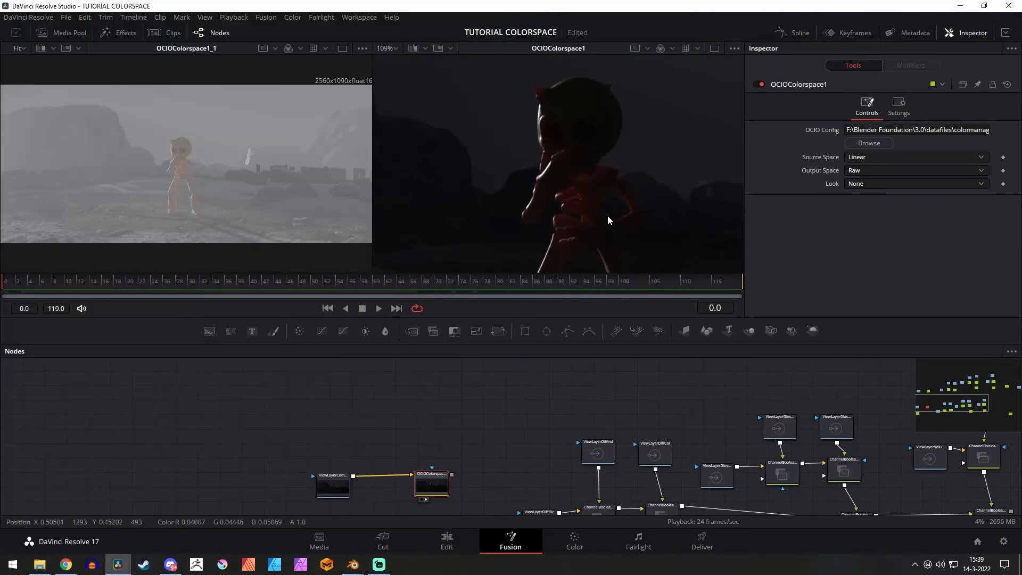
- Edit the Fusion View LUT of the viewer showing the new node and set its Color Gamma to 1.0
{"action": "left_click", "coordinate": [698, 49]}
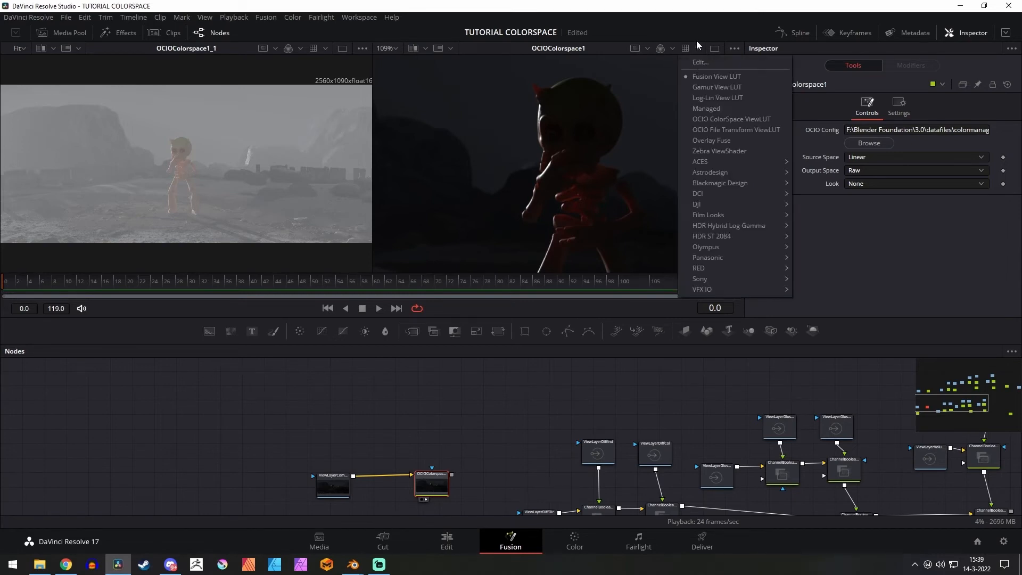
{"action": "left_click", "coordinate": [696, 47]}
{"action": "left_click", "coordinate": [696, 49]}
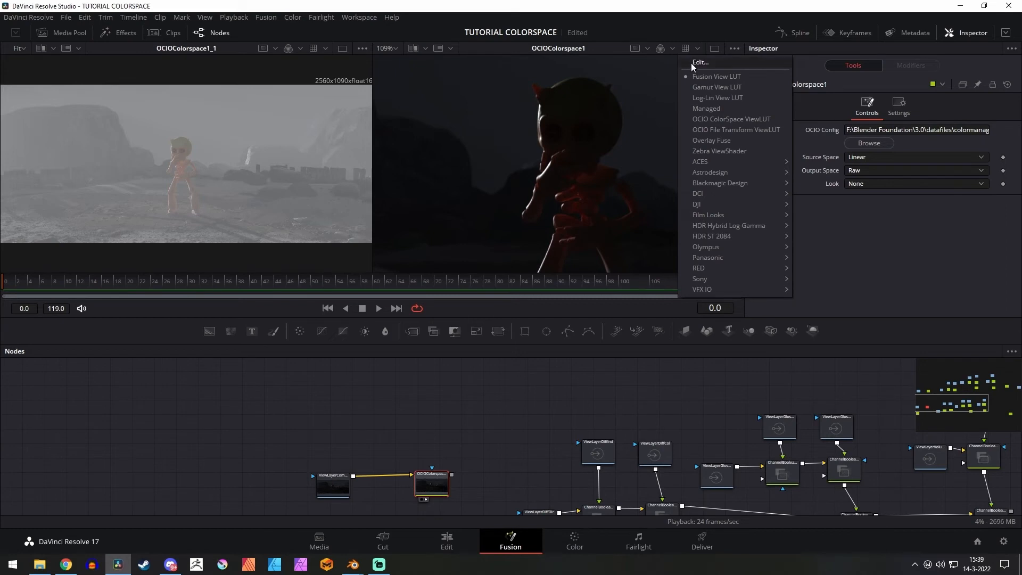
{"action": "left_click", "coordinate": [696, 63]}
{"action": "left_click", "coordinate": [576, 448]}
{"action": "type", "text": "1"}
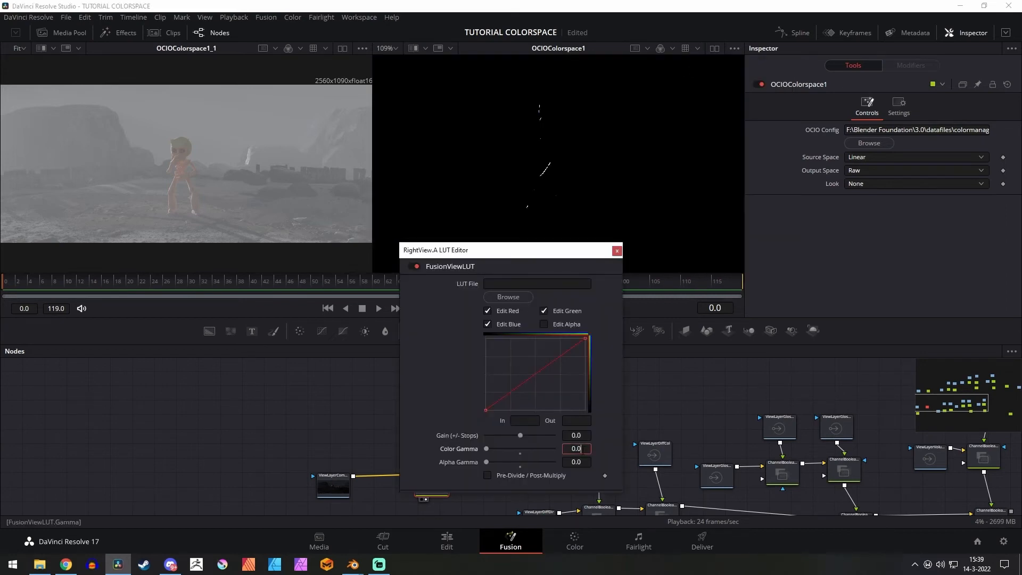
{"action": "key", "text": "Return"}
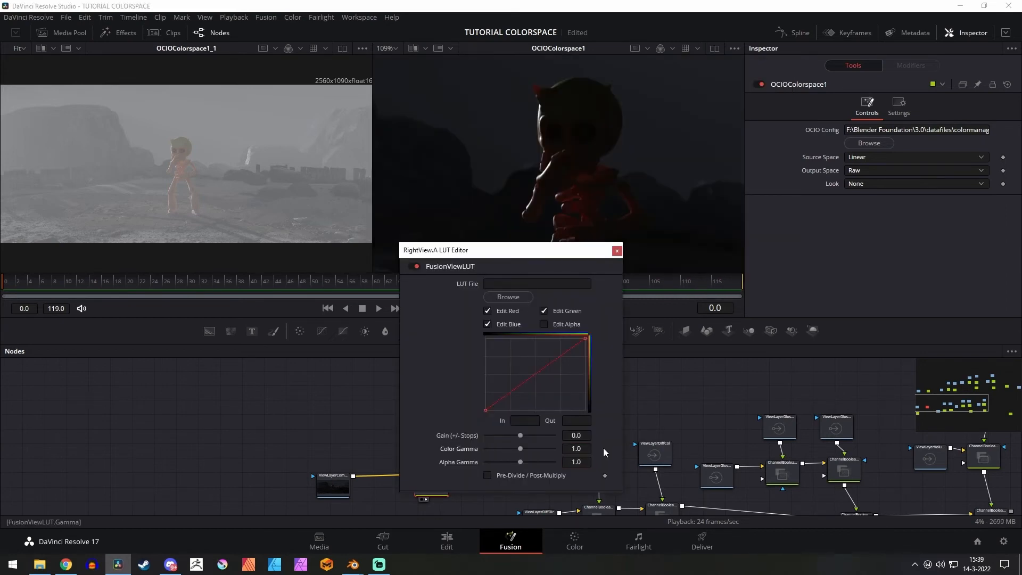
{"action": "left_click", "coordinate": [616, 250]}
- Examine the Linear-to-Raw output in the viewer, both as a full frame and close up on the character
{"action": "scroll", "coordinate": [580, 194], "scroll_direction": "down", "scroll_amount": 5}
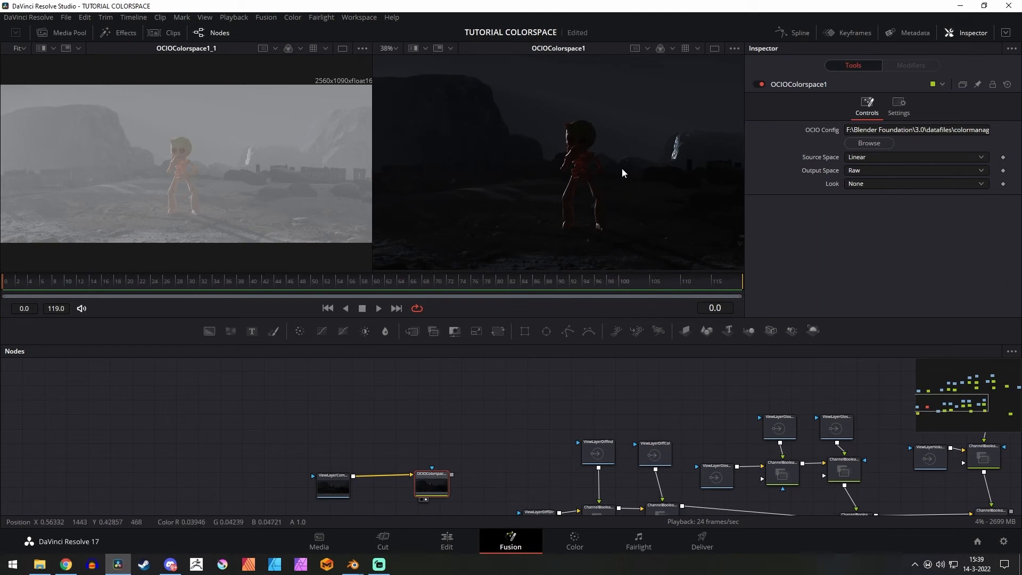
{"action": "scroll", "coordinate": [586, 163], "scroll_direction": "down", "scroll_amount": 2}
{"action": "left_click_drag", "start_coordinate": [674, 230], "coordinate": [654, 192]}
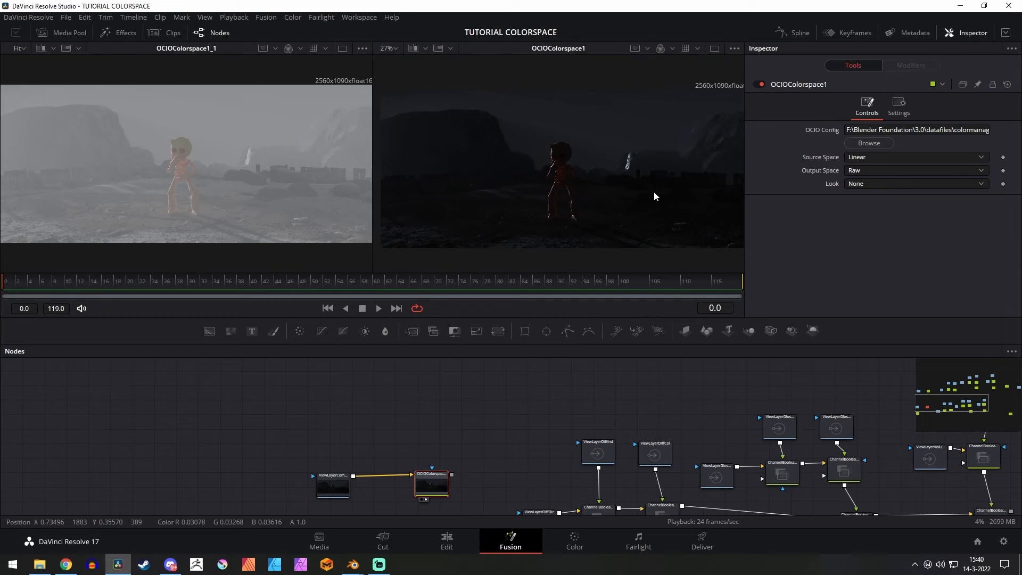
{"action": "scroll", "coordinate": [613, 209], "scroll_direction": "up", "scroll_amount": 5}
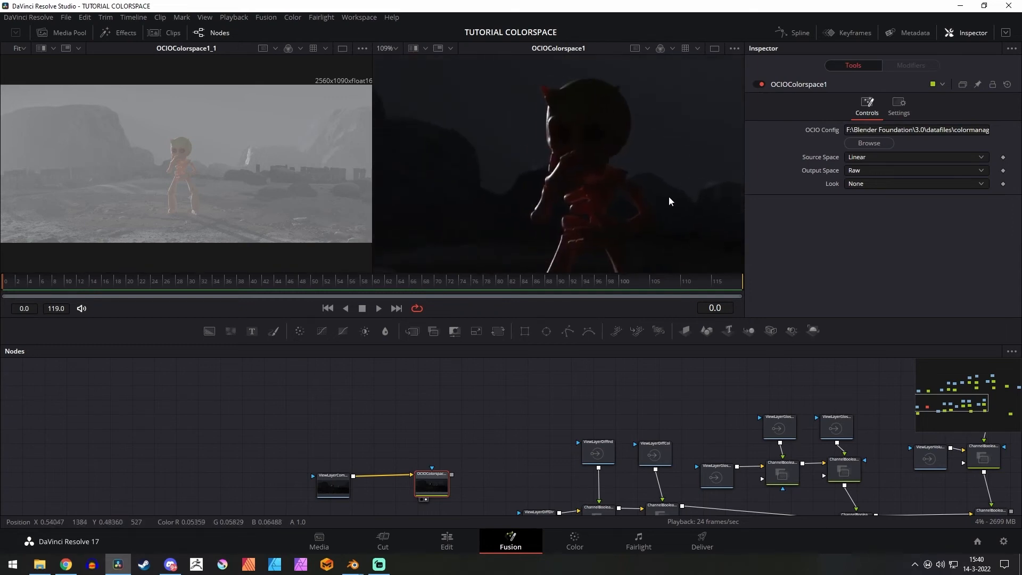
{"action": "left_click_drag", "start_coordinate": [669, 197], "coordinate": [603, 209]}
{"action": "left_click_drag", "start_coordinate": [497, 193], "coordinate": [554, 148]}
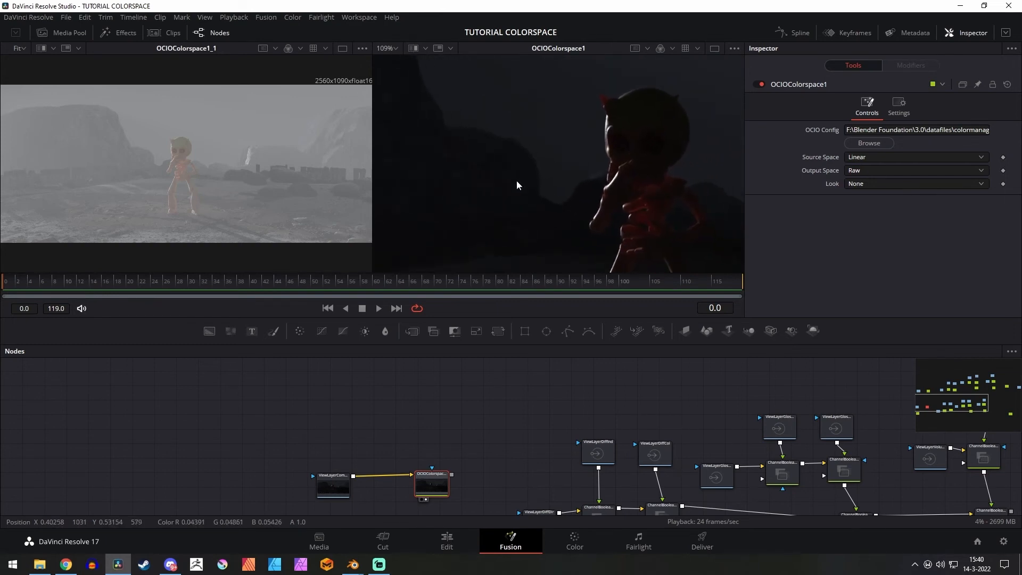
- Check the Fusion View LUT settings of the viewer showing the Linear-to-Raw OCIO Colorspace node
{"action": "scroll", "coordinate": [559, 178], "scroll_direction": "up", "scroll_amount": 2}
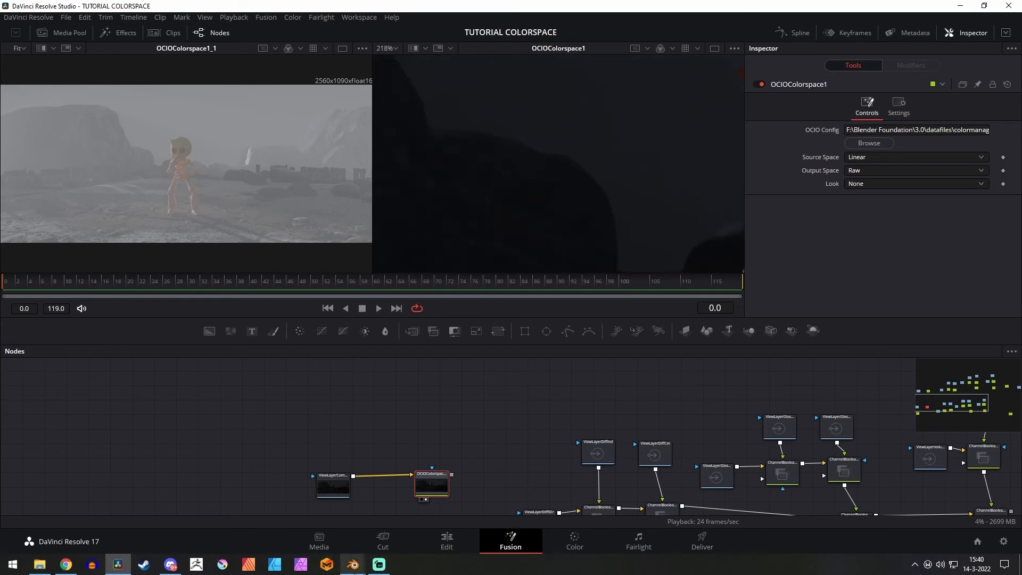
{"action": "left_click", "coordinate": [730, 49]}
{"action": "left_click", "coordinate": [721, 61]}
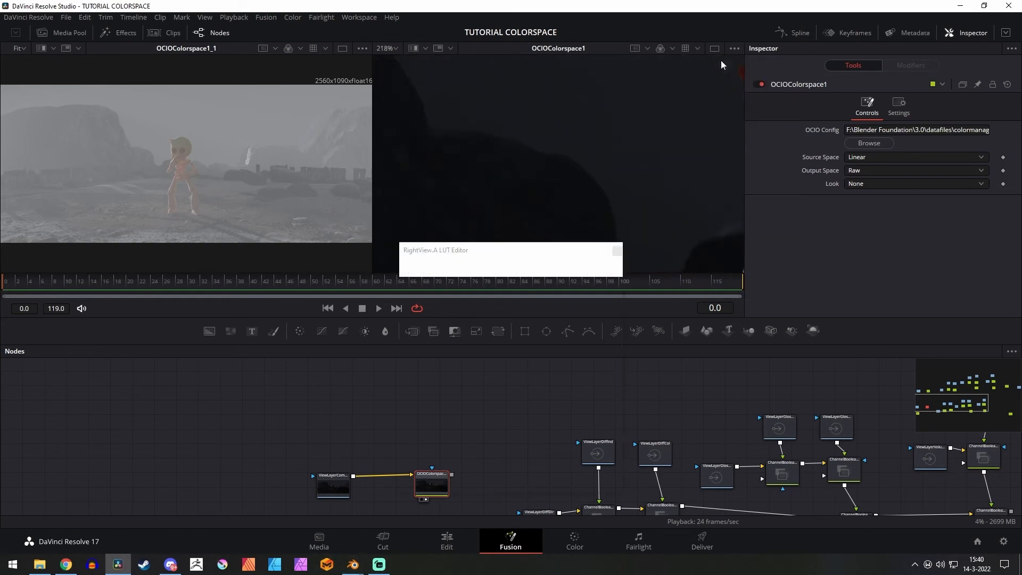
{"action": "left_click", "coordinate": [620, 253]}
- Compare the dark rock area close up in Blender's render window with the node's output in DaVinci Resolve
{"action": "mouse_move", "coordinate": [356, 568]}
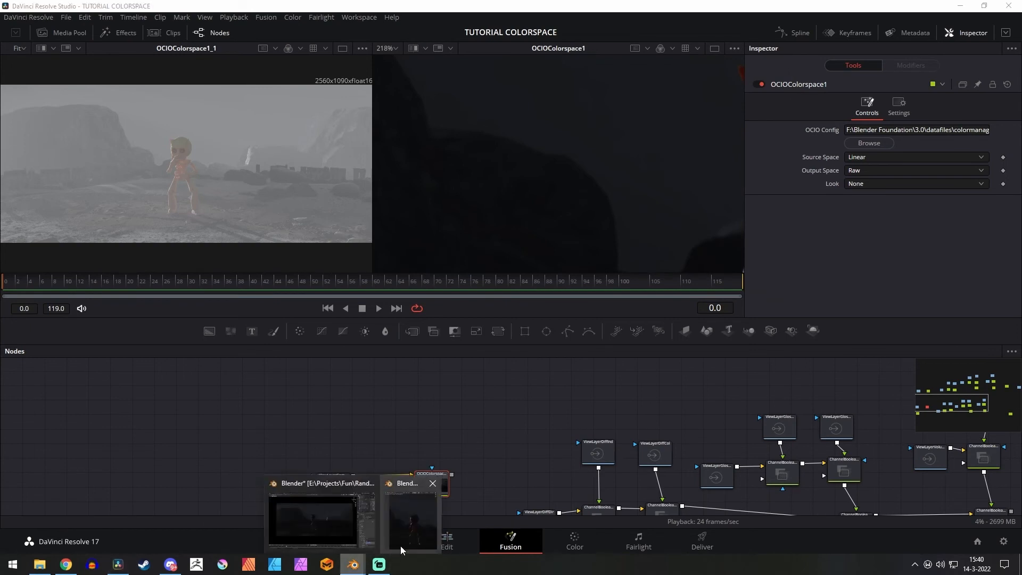
{"action": "left_click", "coordinate": [407, 534]}
{"action": "scroll", "coordinate": [123, 312], "scroll_direction": "up", "scroll_amount": 5}
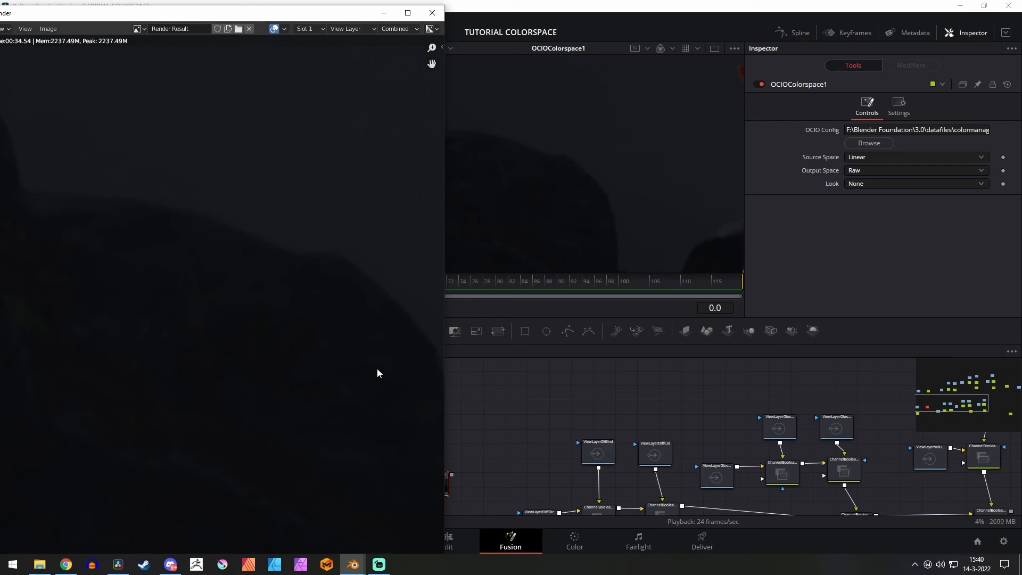
{"action": "key", "text": "alt+Tab"}
- Try a Color Gamma of 0 in the Fusion View LUT of the viewer showing the Raw output
{"action": "left_click", "coordinate": [670, 48]}
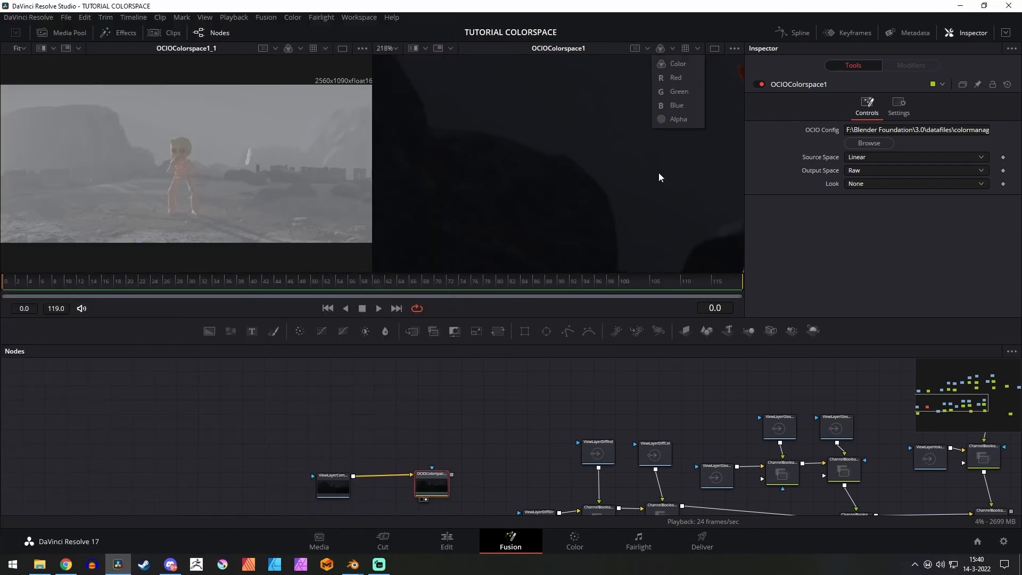
{"action": "left_click", "coordinate": [659, 177]}
{"action": "left_click", "coordinate": [697, 48]}
{"action": "left_click", "coordinate": [726, 135]}
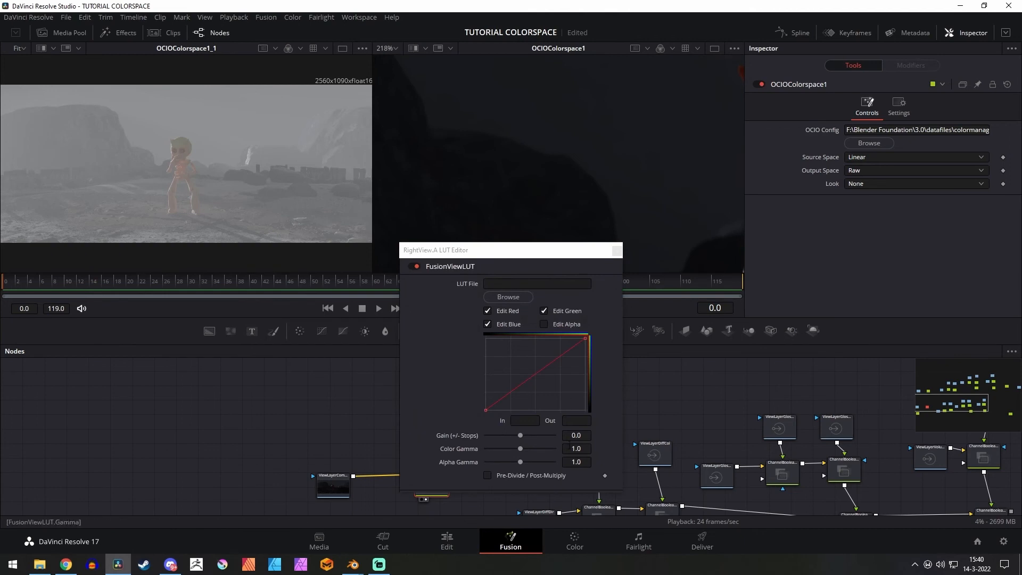
{"action": "double_click", "coordinate": [569, 447]}
{"action": "type", "text": "0"}
{"action": "left_click", "coordinate": [617, 250]}
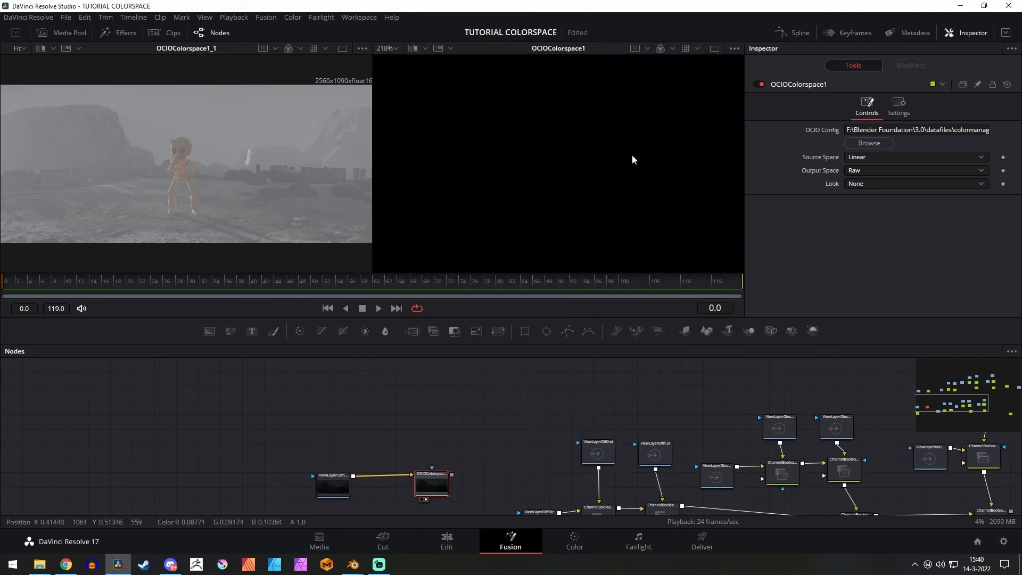
{"action": "left_click", "coordinate": [678, 50]}
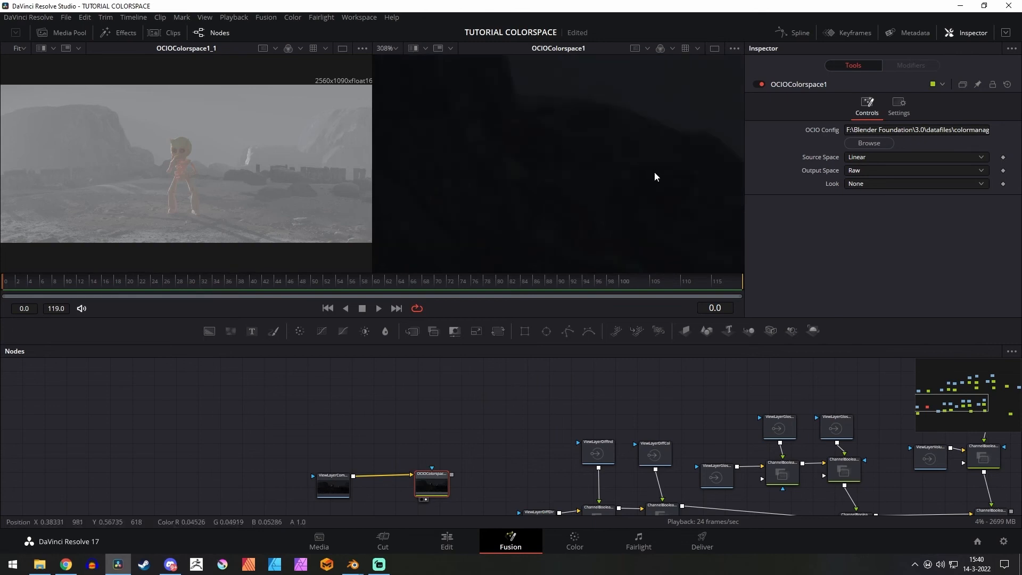
- Close Blender's render window and return to the full-frame Raw output in DaVinci Resolve
{"action": "key", "text": "alt+Tab"}
{"action": "left_click", "coordinate": [432, 12]}
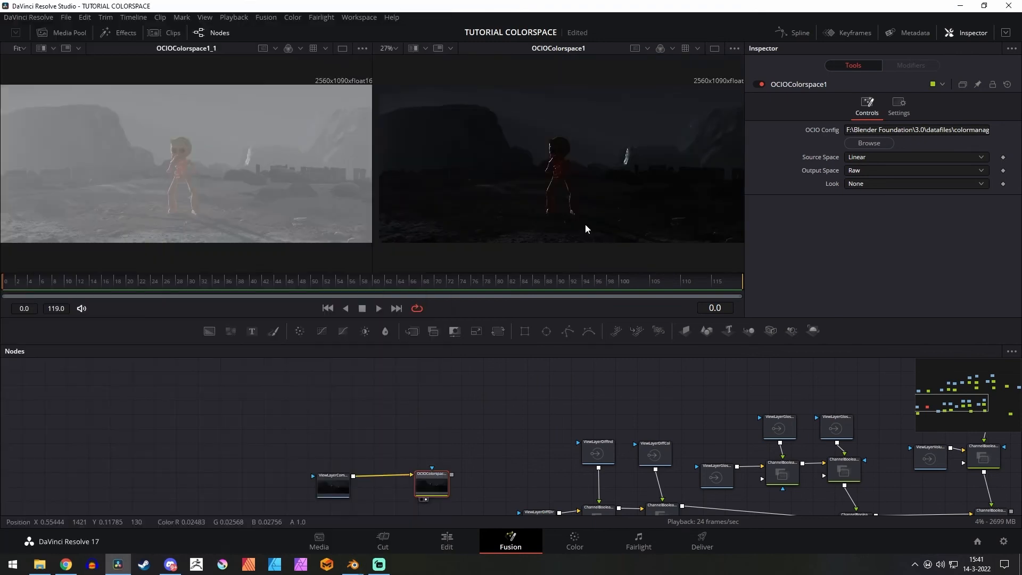
- Check the Color Management settings in Blender's main window, and select the ViewLayerCombined node in DaVinci Resolve
{"action": "left_click_drag", "start_coordinate": [811, 413], "coordinate": [481, 362]}
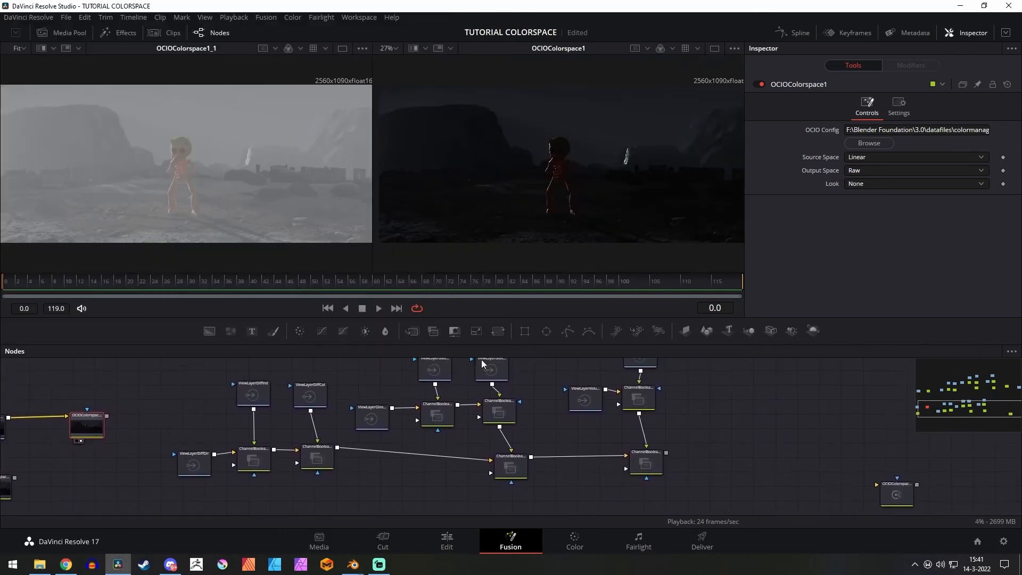
{"action": "key", "text": "alt+Tab"}
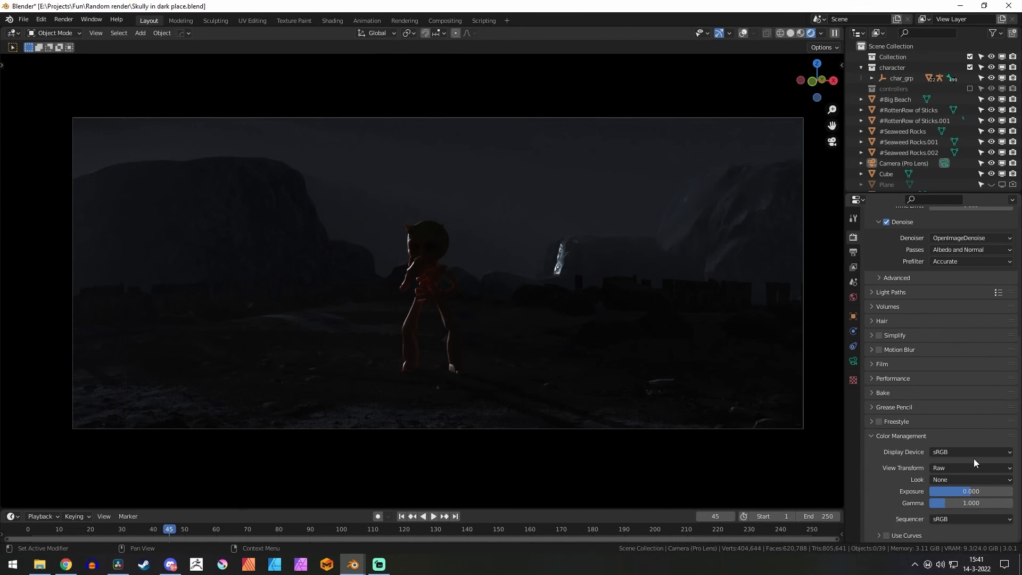
{"action": "key", "text": "alt+Tab"}
{"action": "mouse_move", "coordinate": [137, 424]}
{"action": "left_mouse_down"}
{"action": "mouse_move", "coordinate": [201, 414]}
{"action": "mouse_move", "coordinate": [165, 432]}
{"action": "mouse_move", "coordinate": [152, 424]}
{"action": "left_mouse_up"}
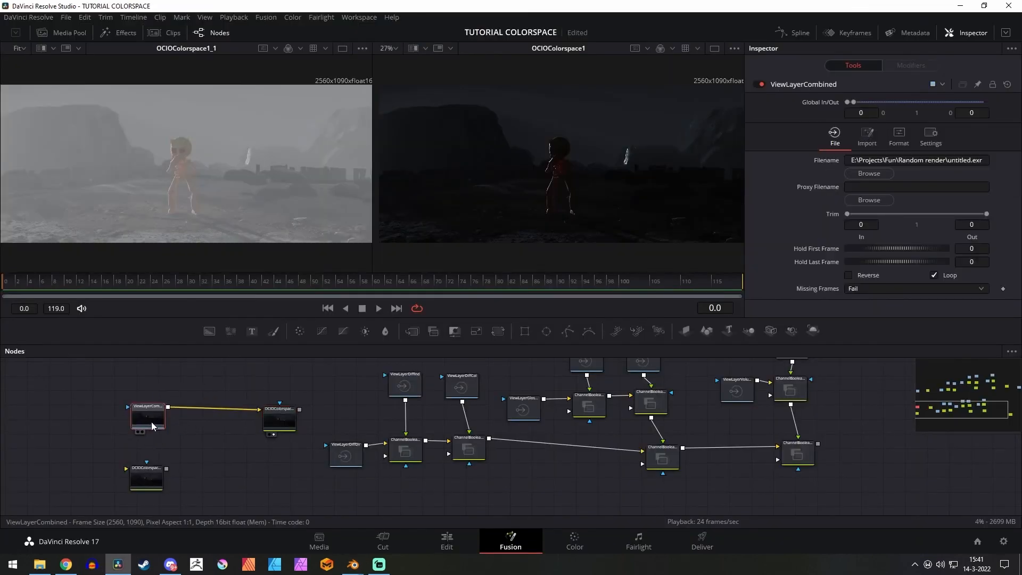